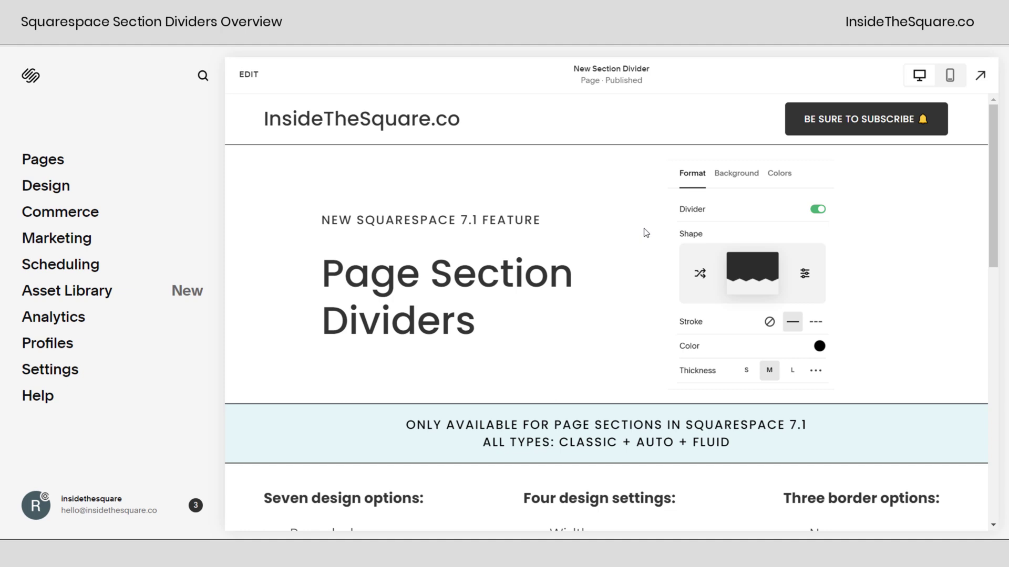
# Step: Look over the New Section Divider page preview, then switch the page into the editor
pyautogui.scroll(-3, 603, 241)
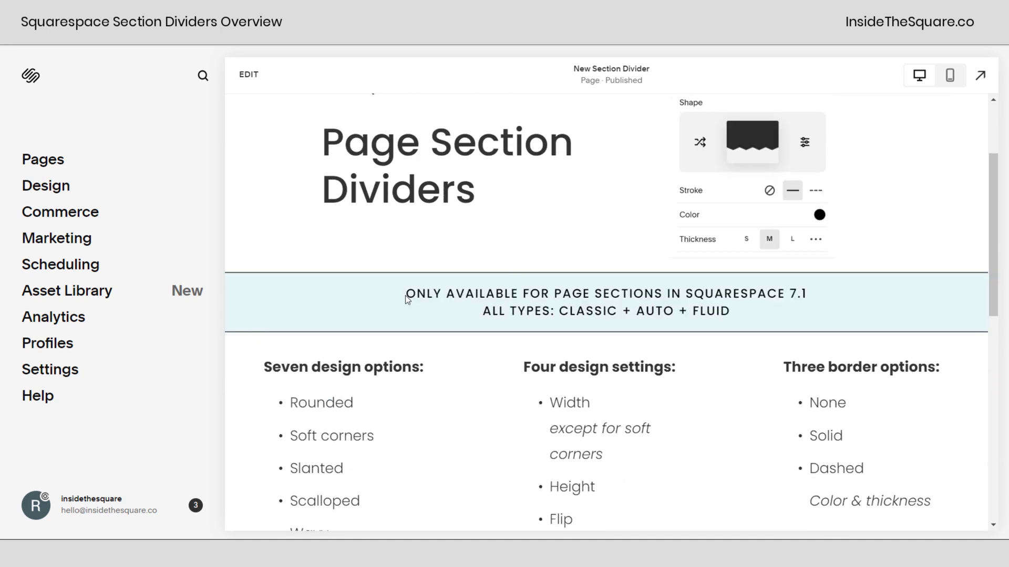
pyautogui.moveTo(406, 297); pyautogui.dragTo(828, 293)
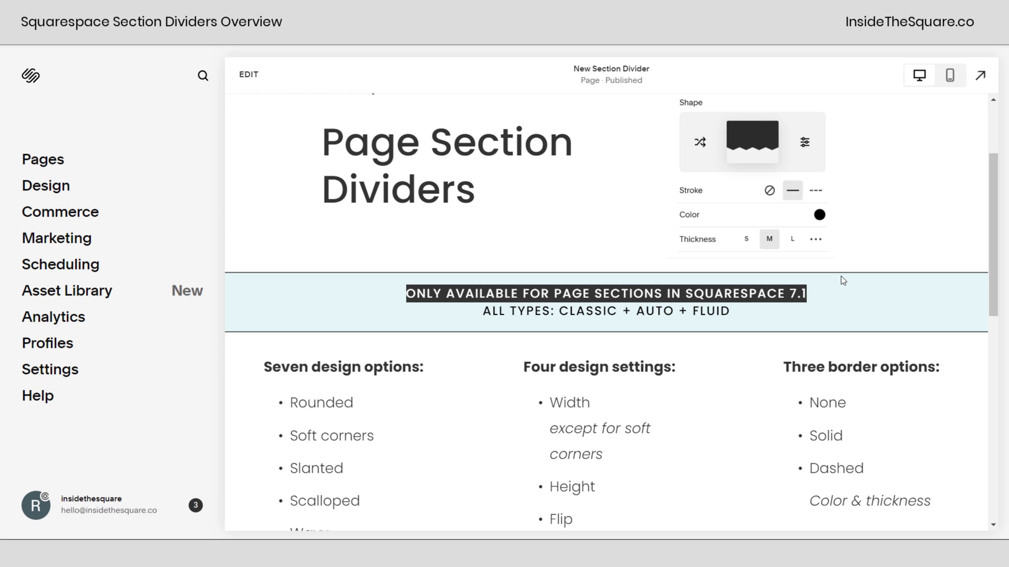
pyautogui.click(844, 284)
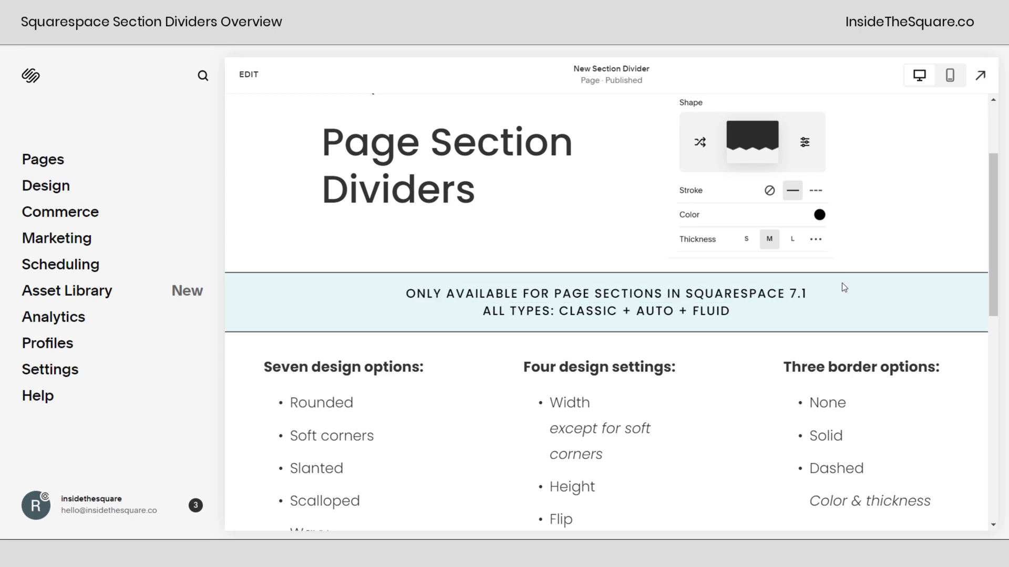
pyautogui.scroll(-4, 838, 288)
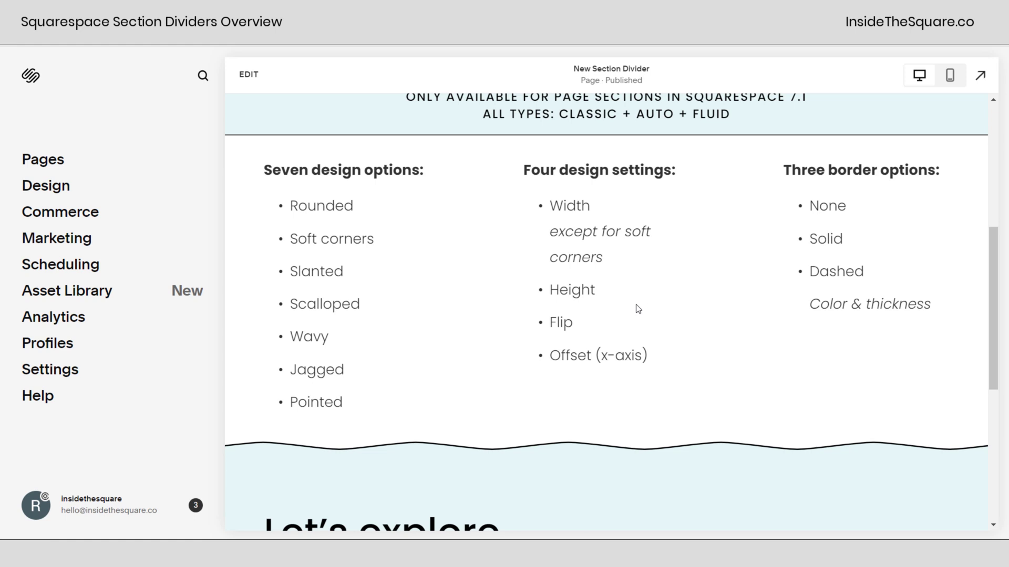
pyautogui.click(250, 75)
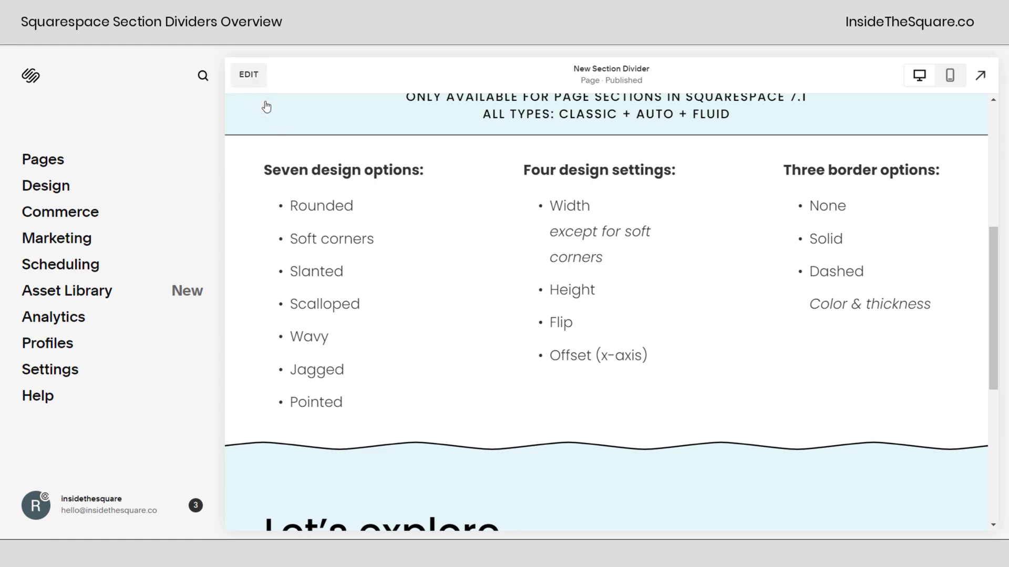
# Step: In the section's settings, turn the Divider off and back on, then bring up the shape gallery
pyautogui.moveTo(885, 244)
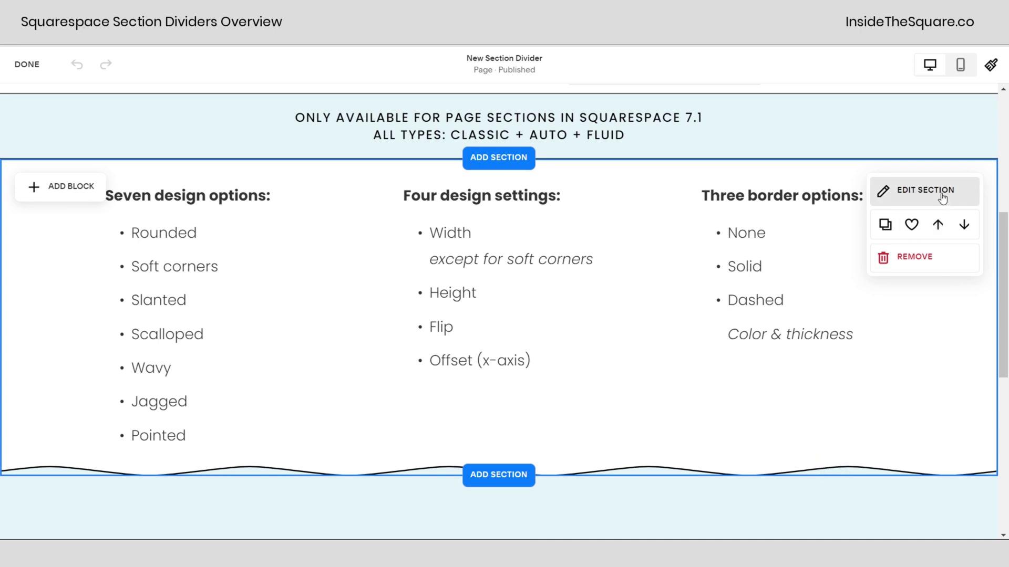
pyautogui.click(941, 194)
pyautogui.scroll(-3, 912, 361)
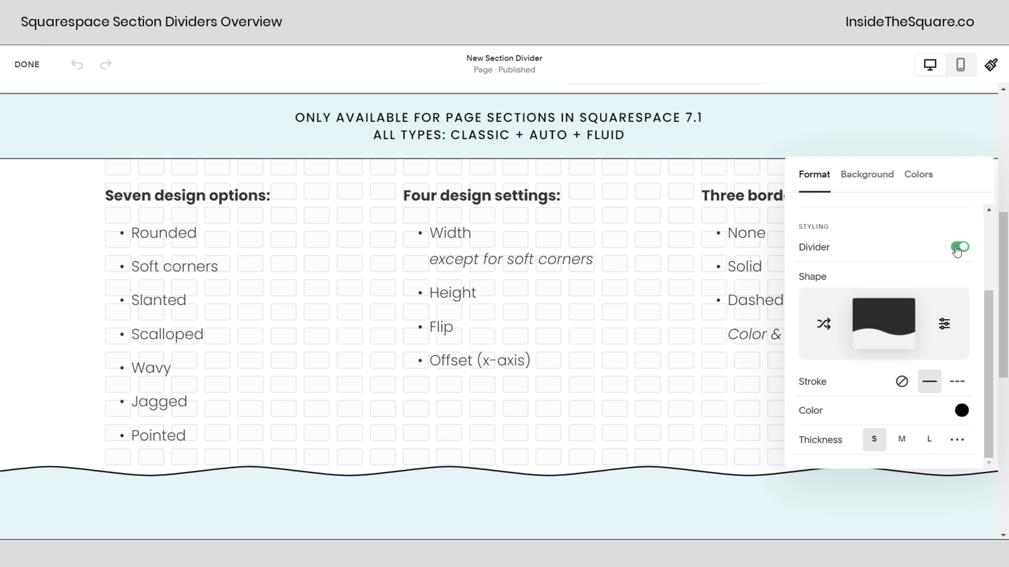
pyautogui.click(958, 254)
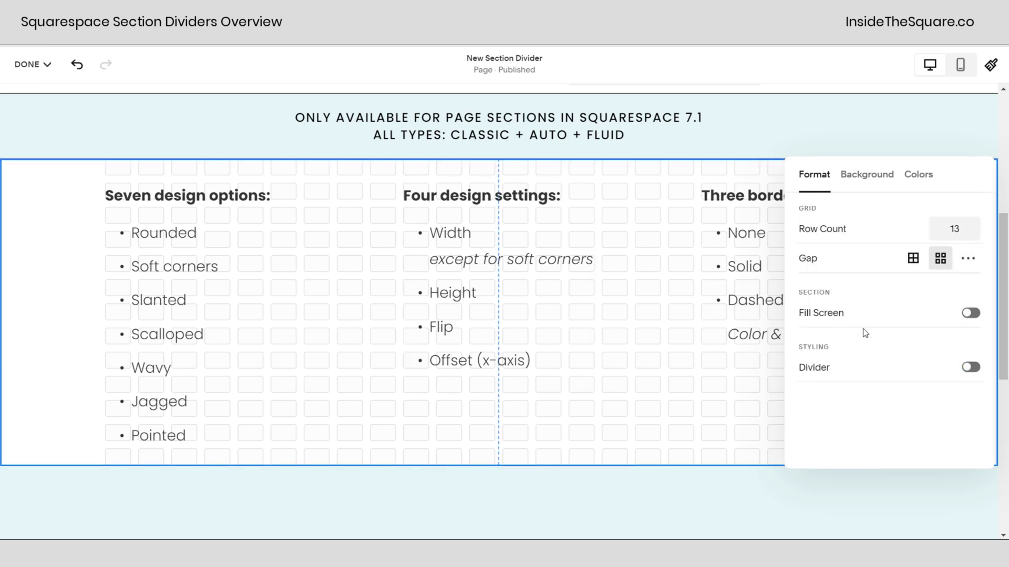
pyautogui.click(909, 366)
pyautogui.scroll(-3, 908, 360)
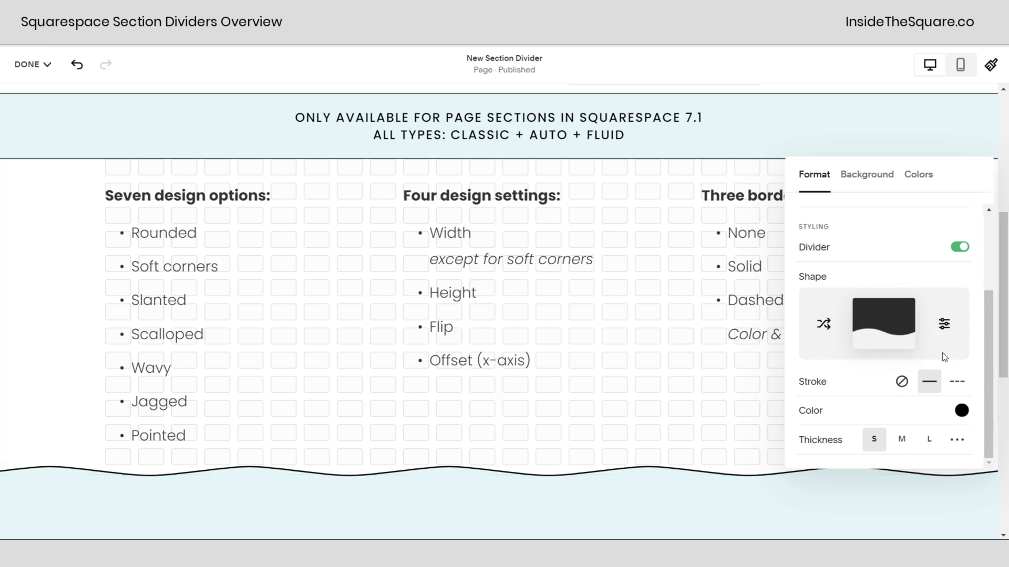
pyautogui.click(898, 329)
# Step: Try the flat line, then switch the divider to the second, curved shape and flip it
pyautogui.click(823, 240)
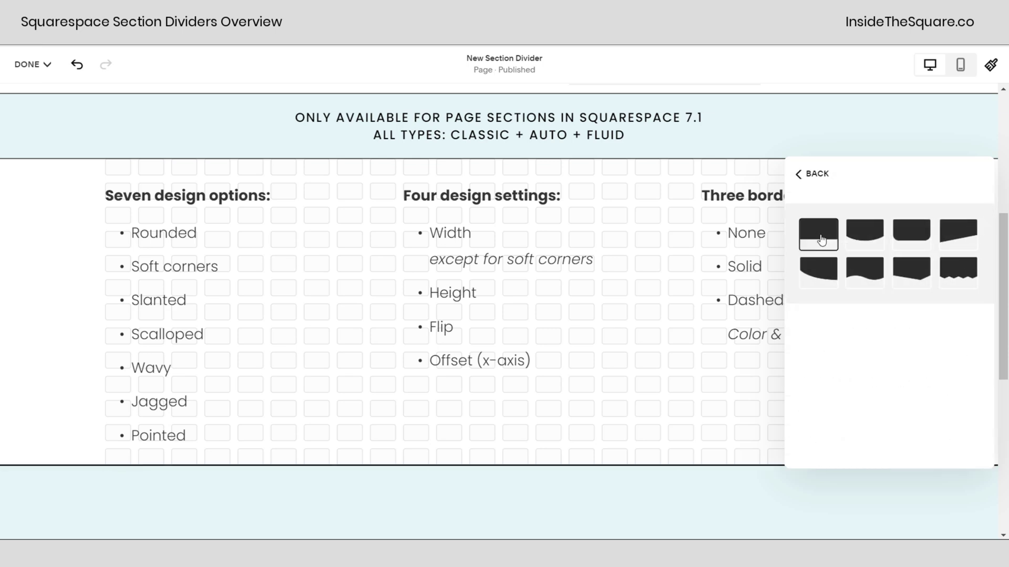
pyautogui.click(876, 229)
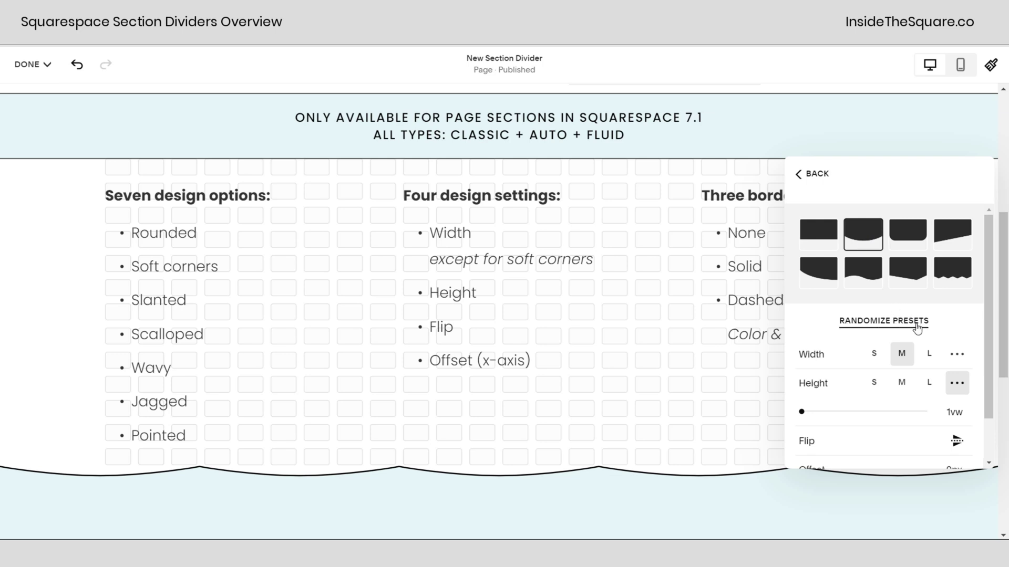
pyautogui.scroll(-1, 818, 264)
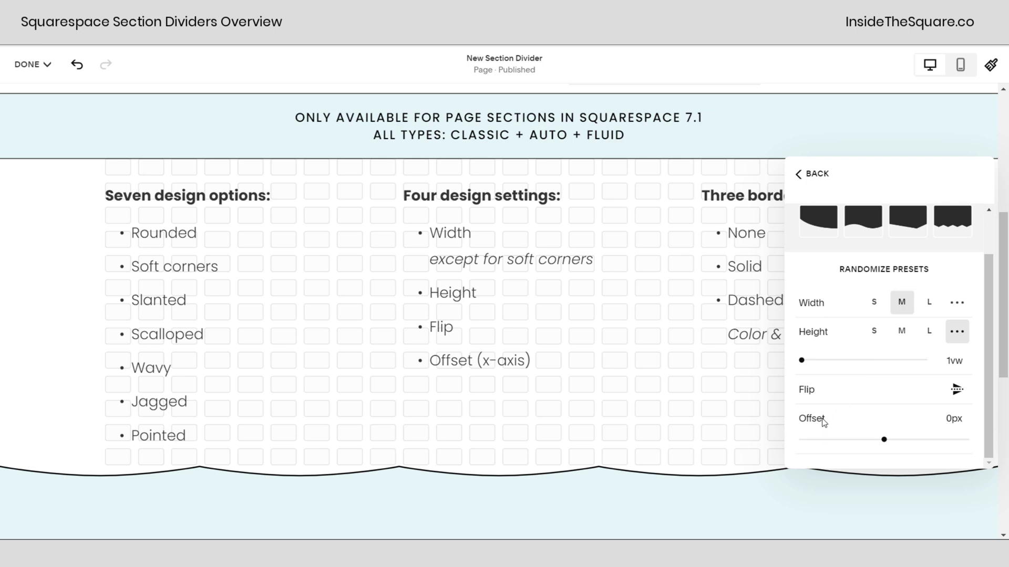
pyautogui.click(955, 395)
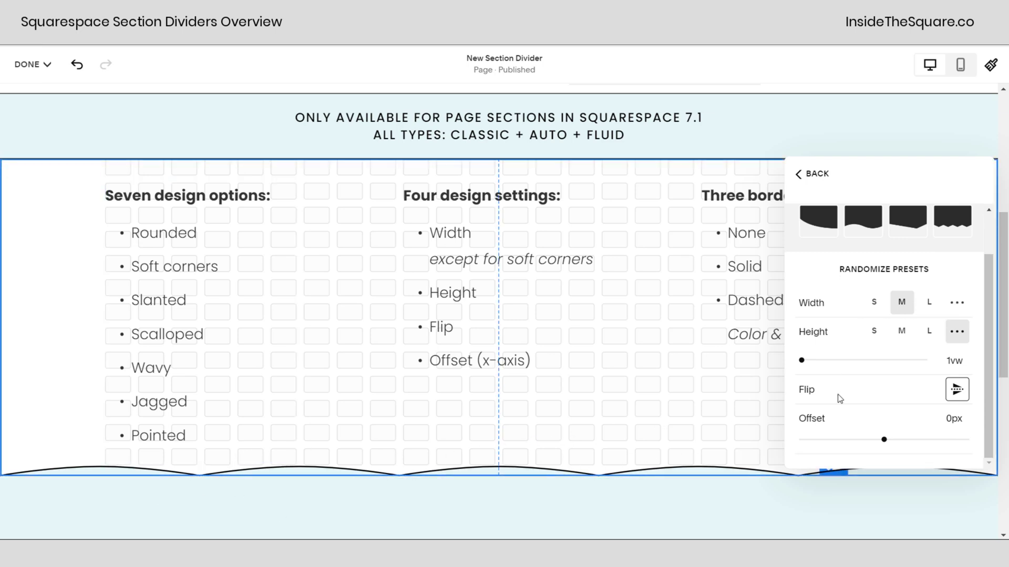
# Step: Step the divider Width and Height through S, M and L, leaving both at Large
pyautogui.click(875, 310)
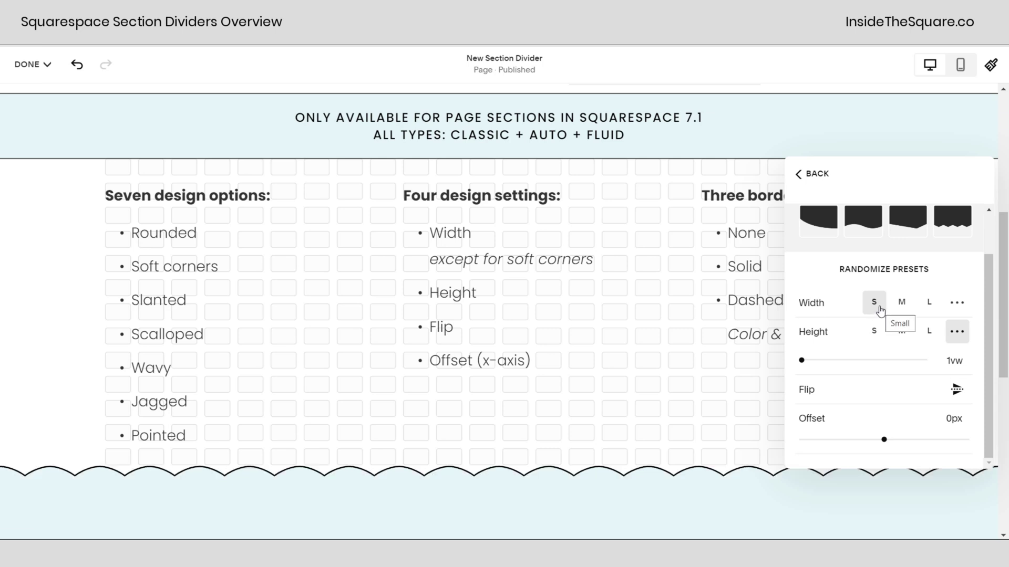
pyautogui.click(903, 308)
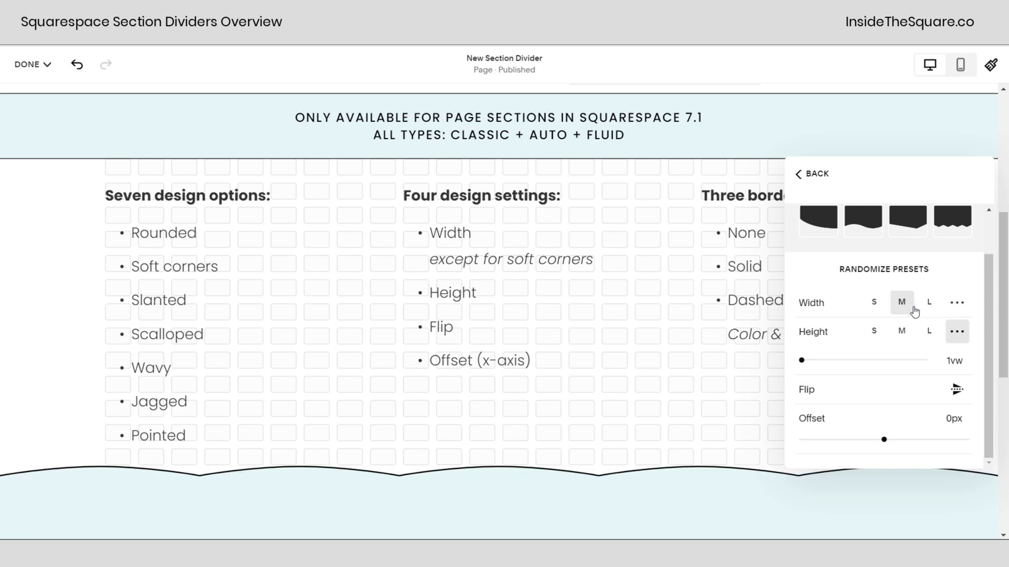
pyautogui.click(926, 311)
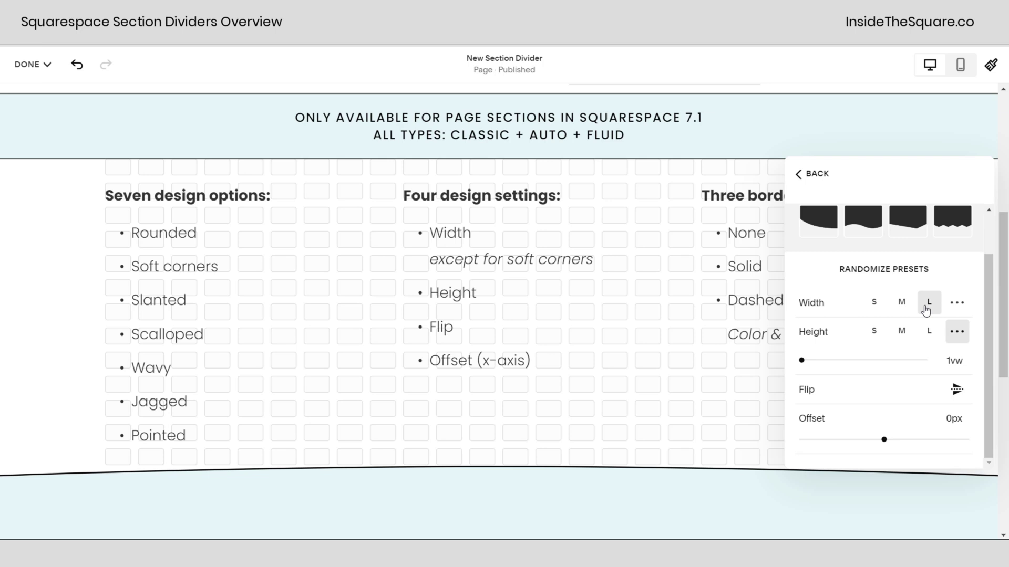
pyautogui.click(874, 331)
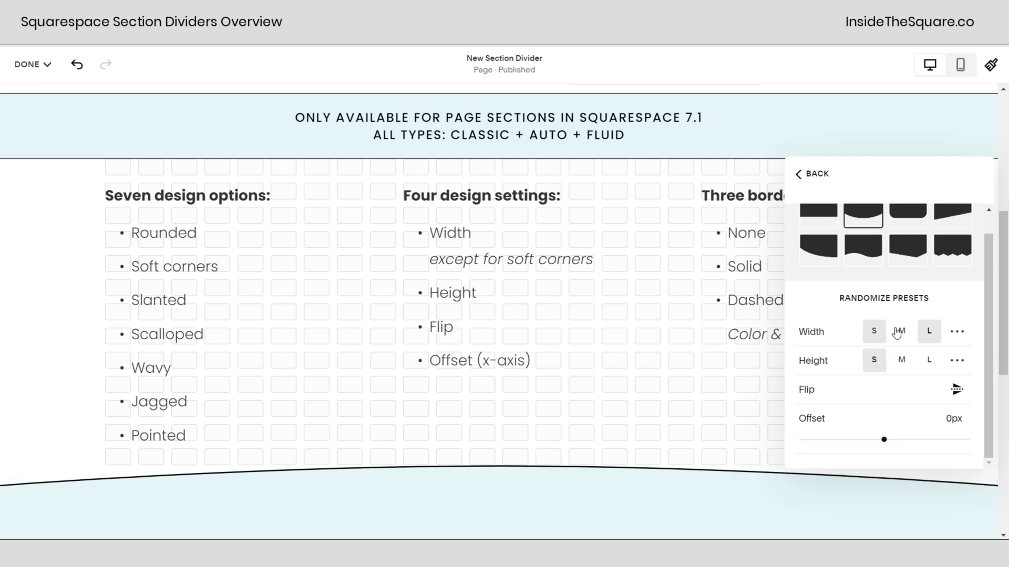
pyautogui.click(903, 360)
pyautogui.click(929, 361)
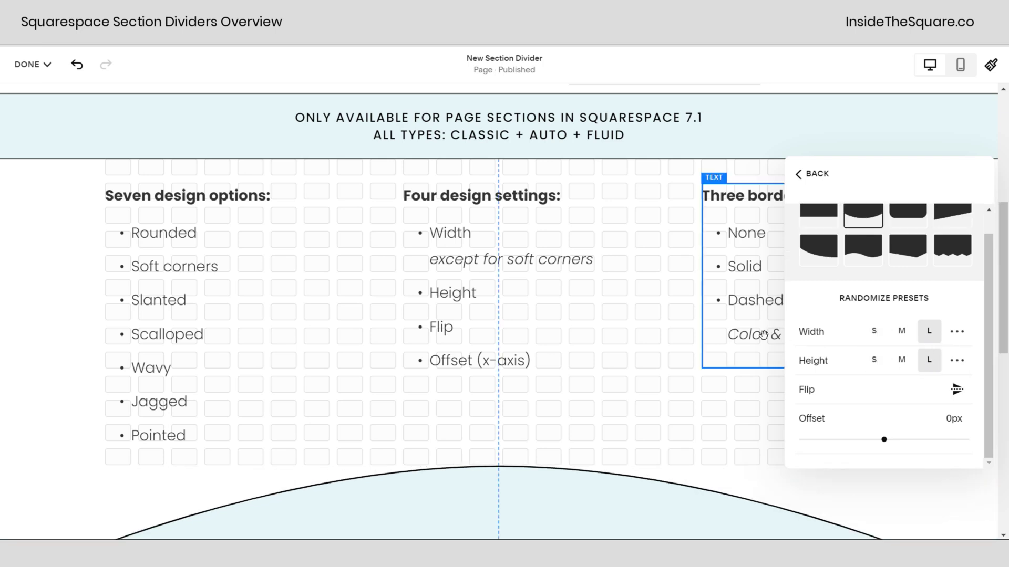
pyautogui.scroll(-1, 746, 339)
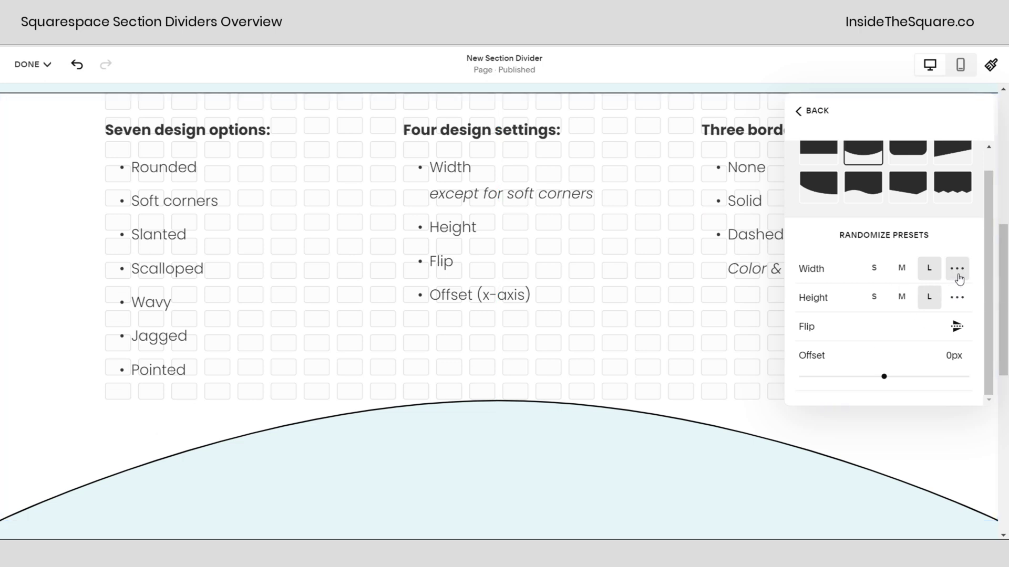
# Step: Give the divider a custom width, adjusting it until it settles at 67vw
pyautogui.click(957, 269)
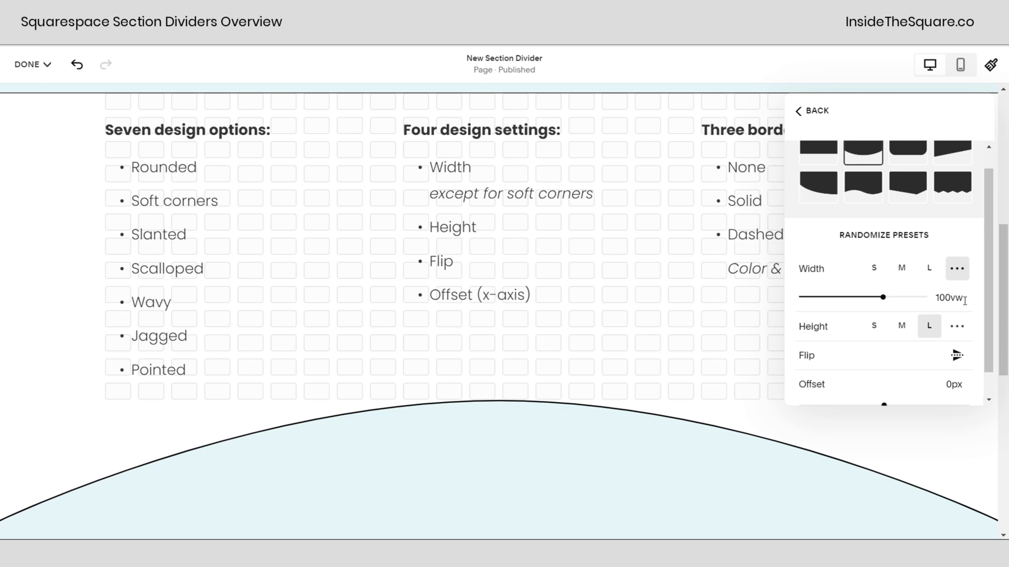
pyautogui.moveTo(964, 302); pyautogui.dragTo(956, 299)
pyautogui.click(965, 299)
pyautogui.moveTo(883, 297); pyautogui.dragTo(809, 297)
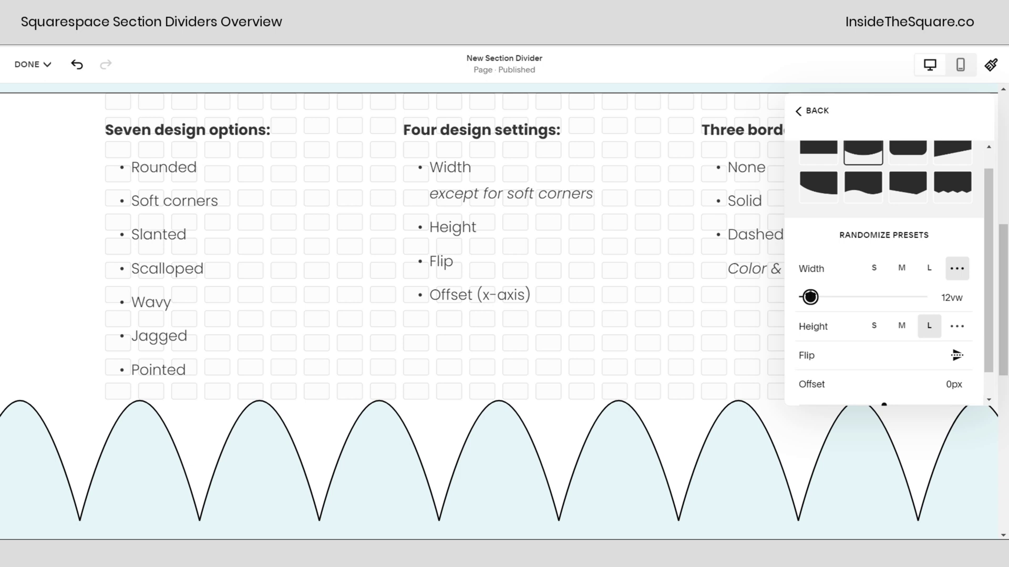
pyautogui.moveTo(821, 290); pyautogui.dragTo(932, 298)
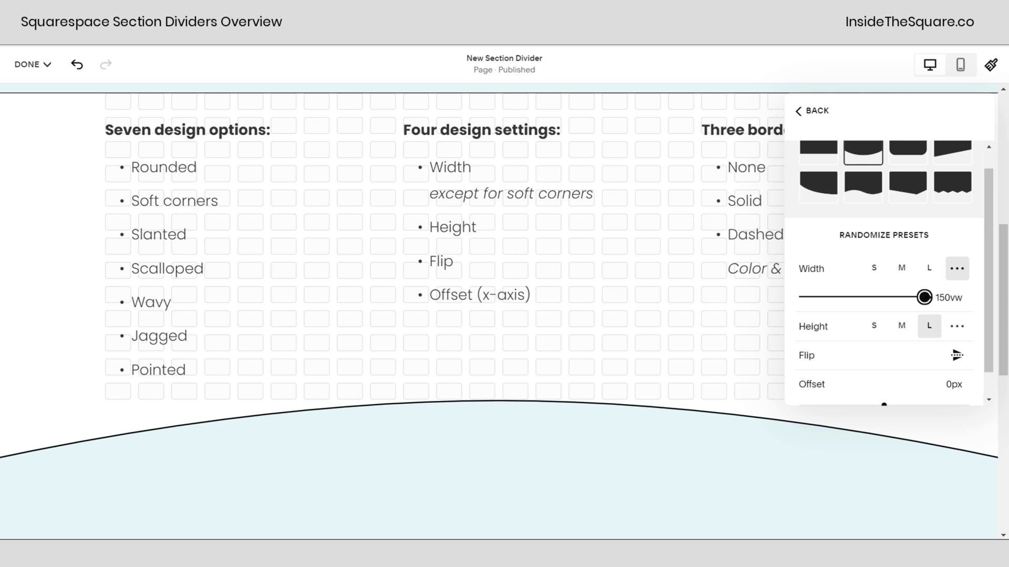
pyautogui.moveTo(924, 297); pyautogui.dragTo(855, 298)
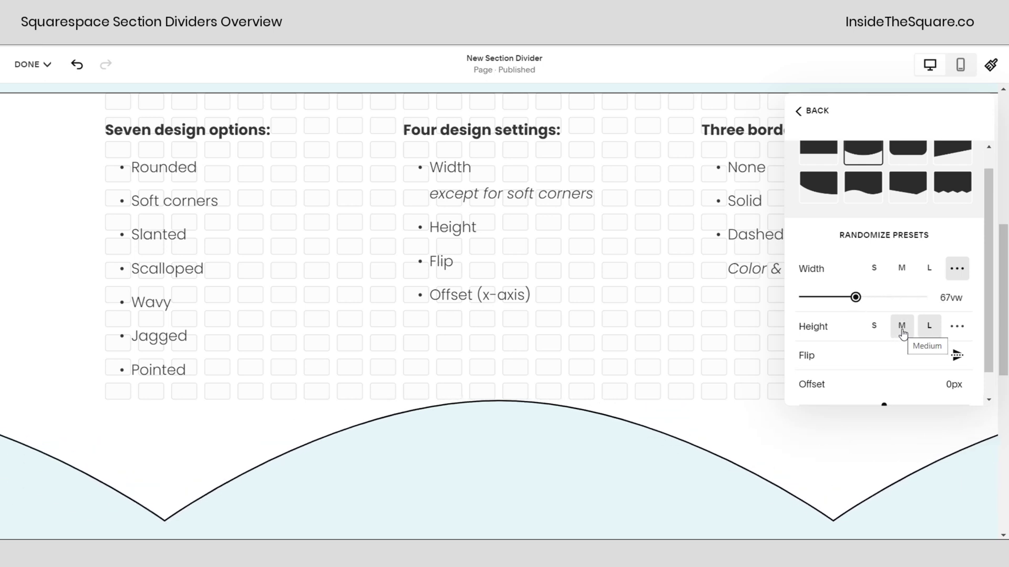
# Step: Set a custom divider height of 150vw and scroll through the tall arch to inspect it
pyautogui.click(902, 329)
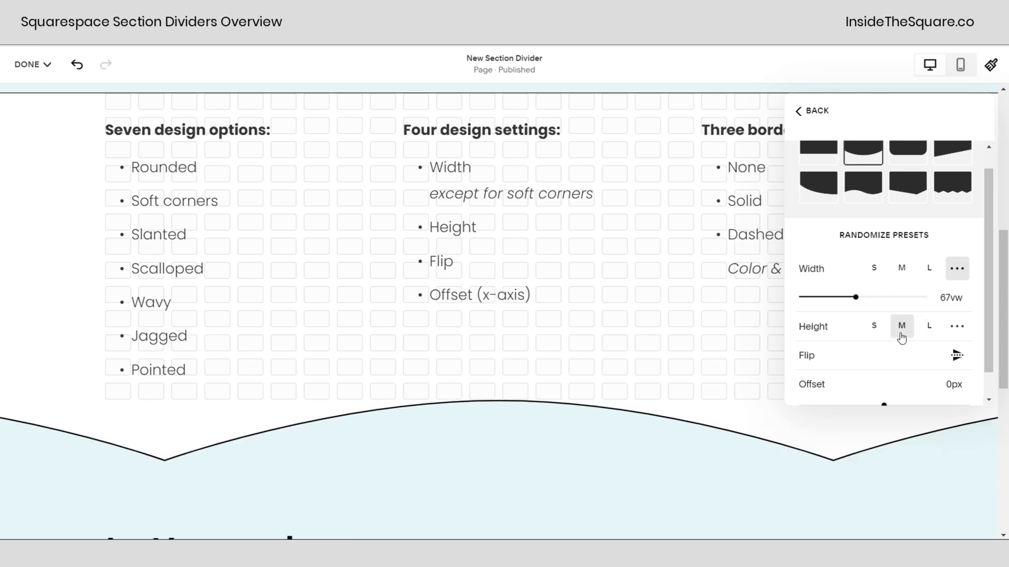
pyautogui.click(957, 329)
pyautogui.scroll(-1, 893, 339)
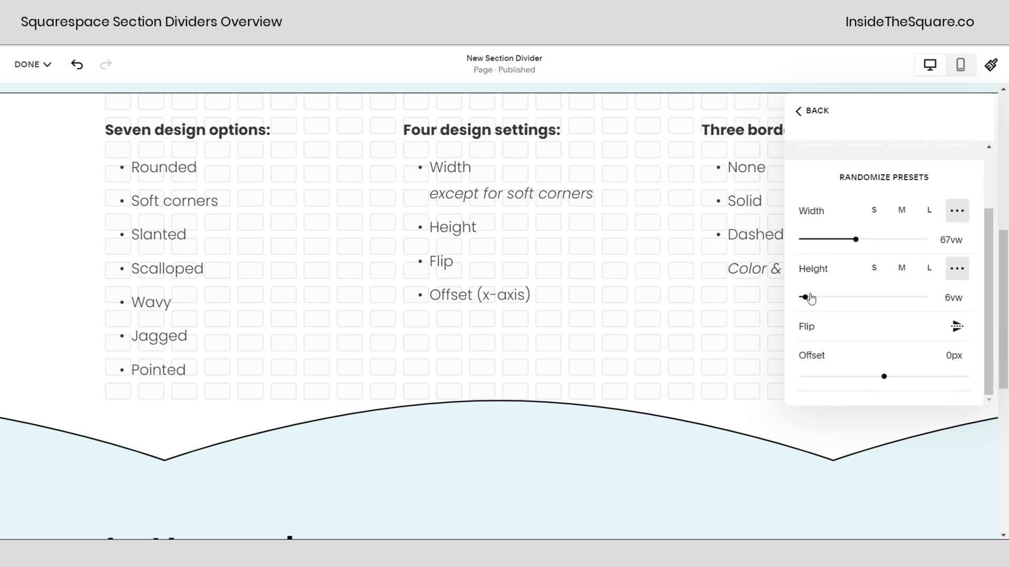
pyautogui.moveTo(805, 298); pyautogui.dragTo(937, 294)
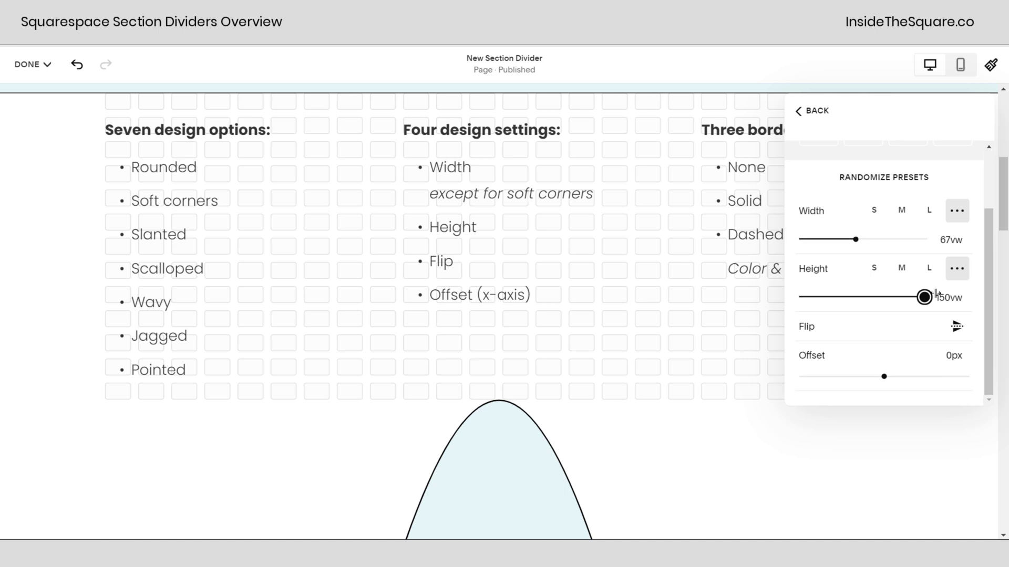
pyautogui.scroll(-5, 699, 380)
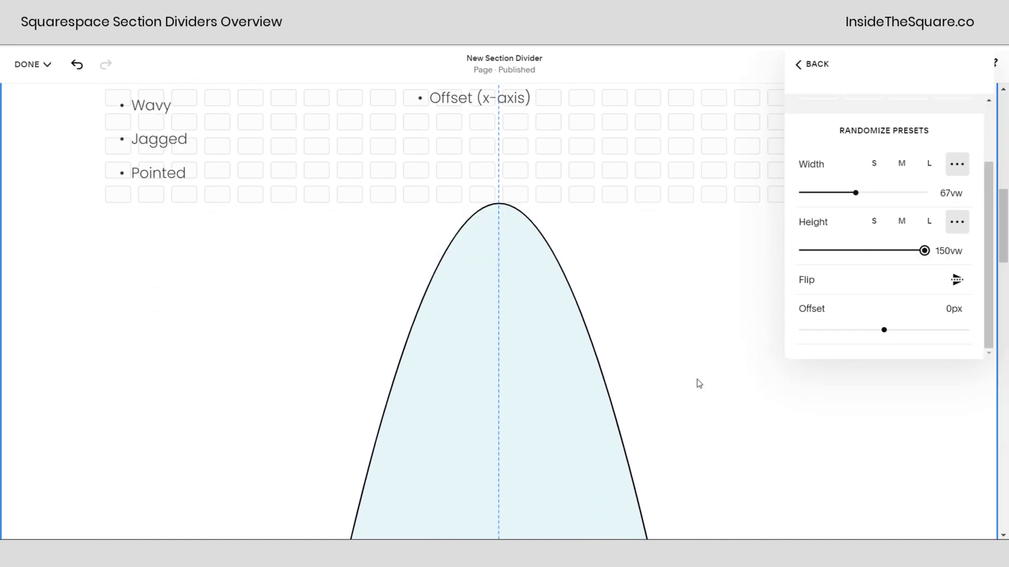
pyautogui.scroll(-10, 698, 379)
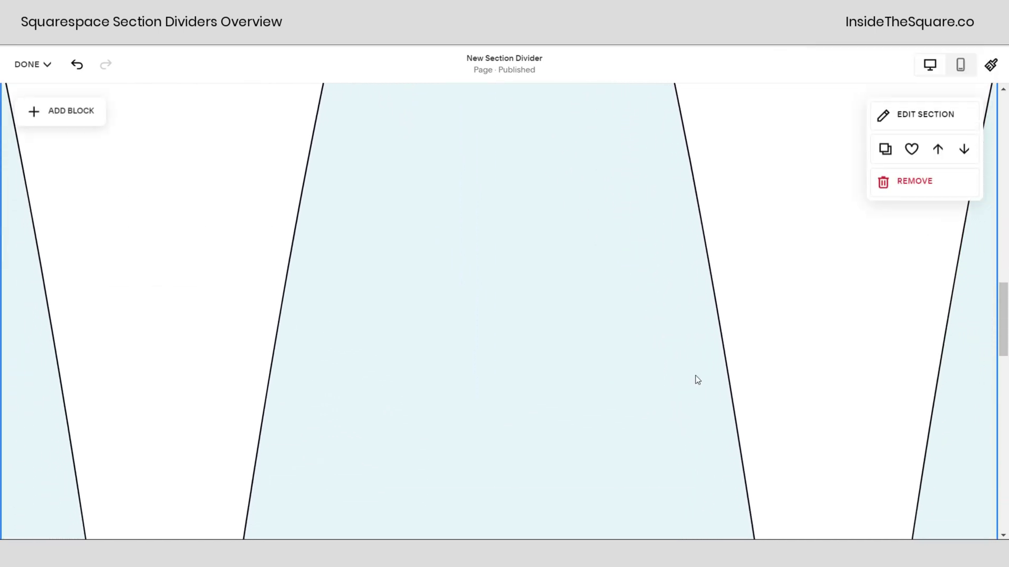
pyautogui.scroll(-5, 696, 381)
pyautogui.scroll(10, 698, 381)
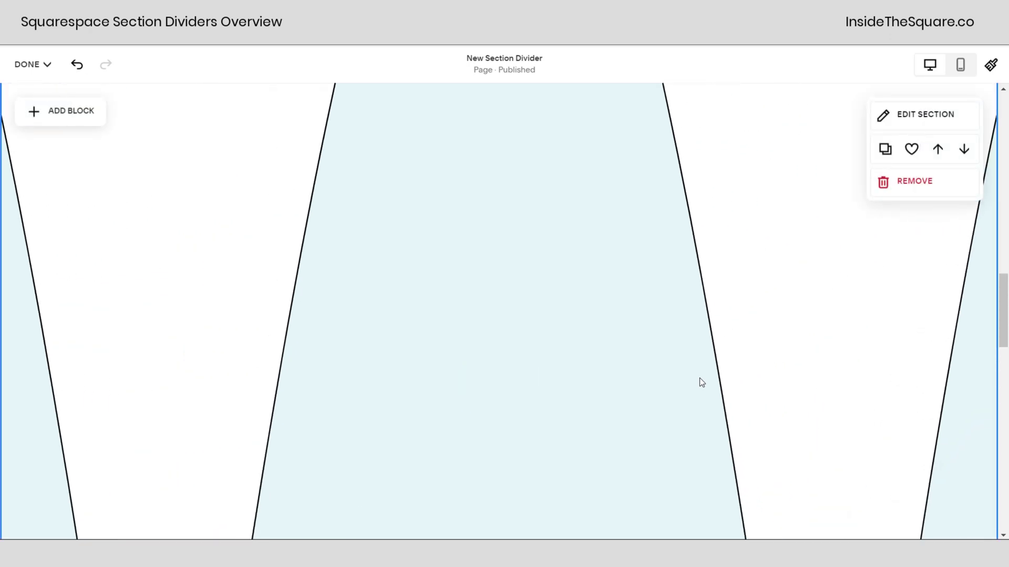
pyautogui.scroll(6, 700, 383)
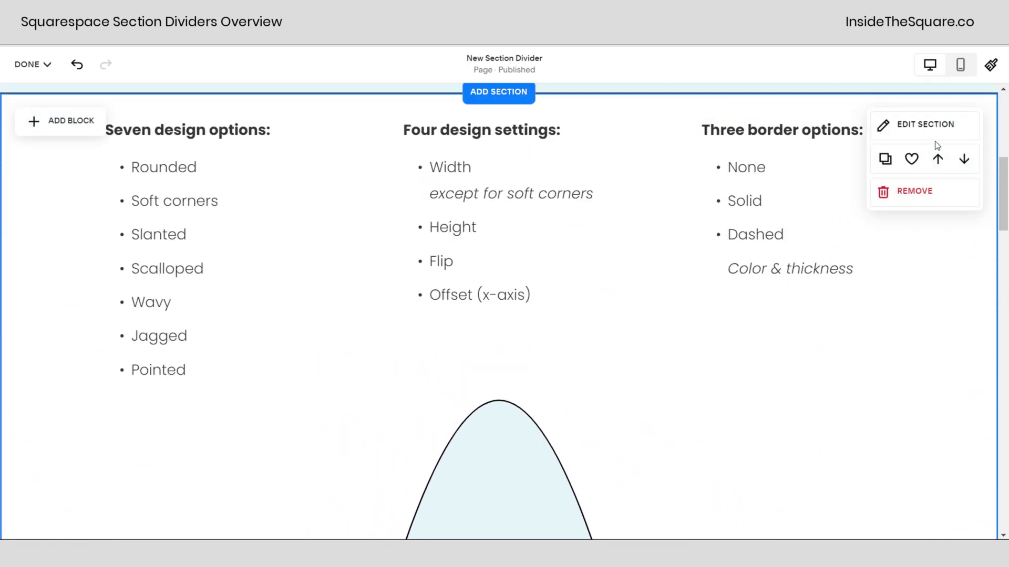
# Step: Reopen the section settings and the divider's shape presets and sizing options
pyautogui.click(931, 126)
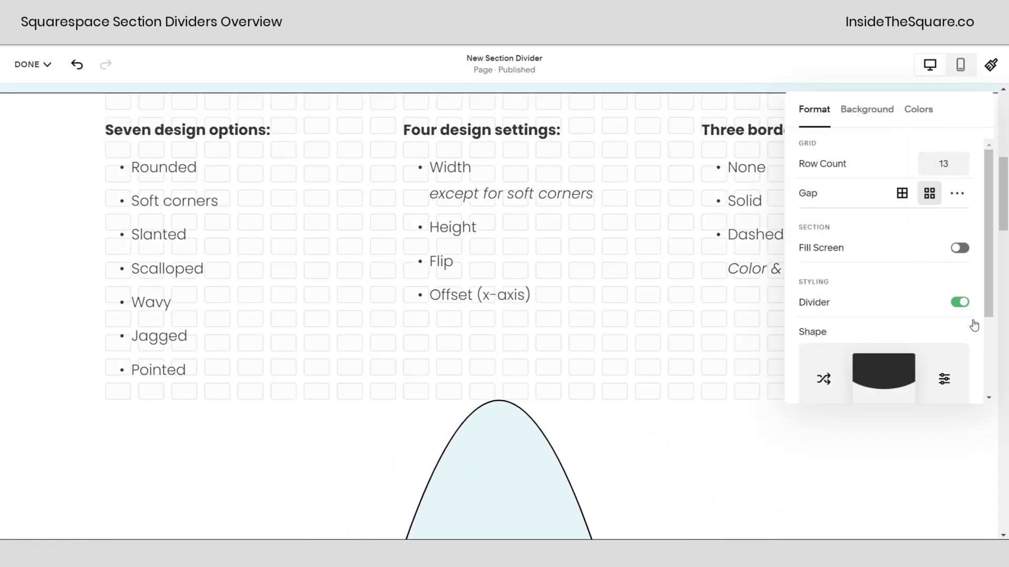
pyautogui.scroll(-3, 976, 328)
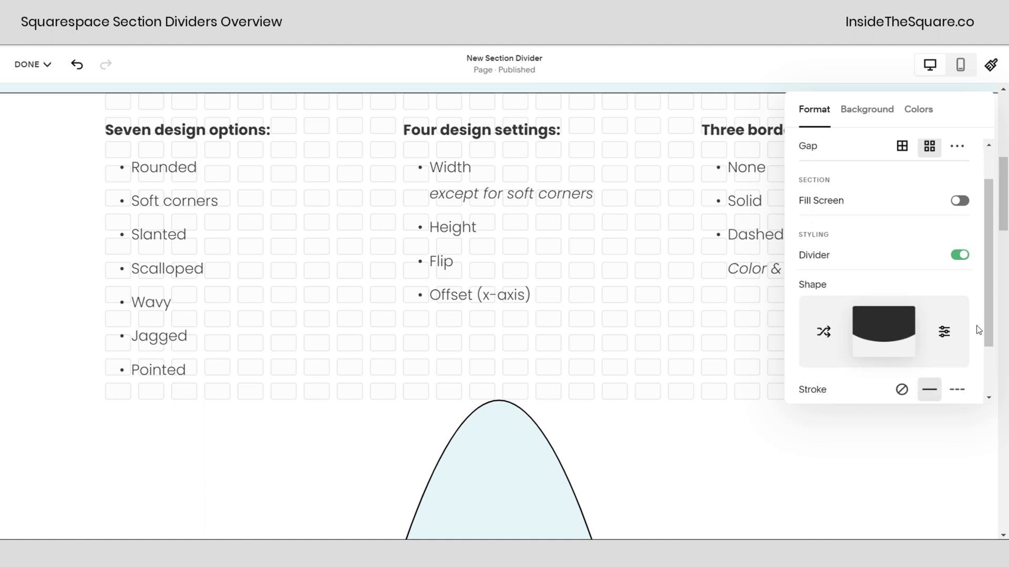
pyautogui.click(885, 244)
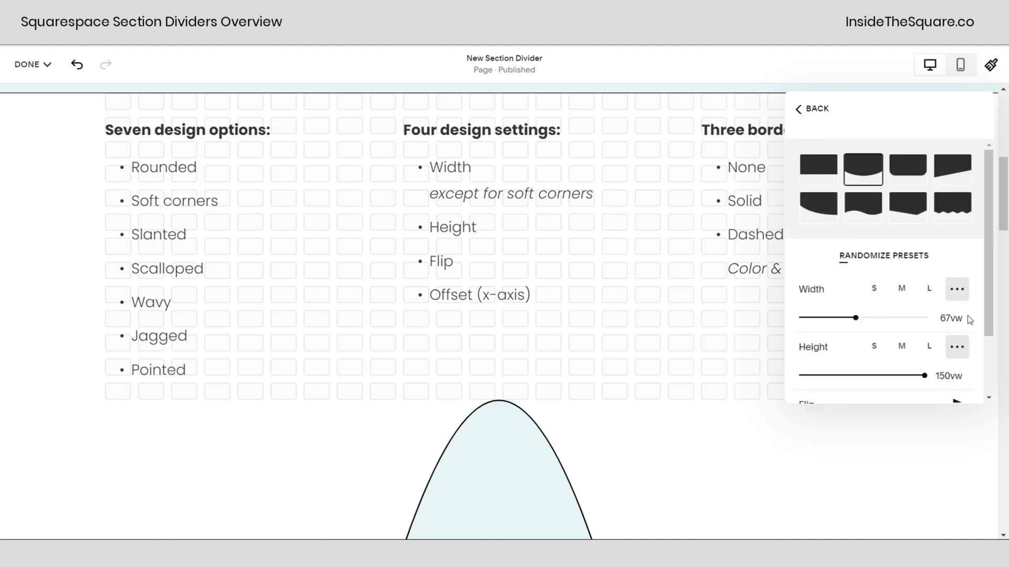
pyautogui.scroll(-2, 933, 294)
# Step: Lower the divider height to 4vw, toggle Flip X Axis, and set Offset to -45px
pyautogui.moveTo(924, 310); pyautogui.dragTo(803, 310)
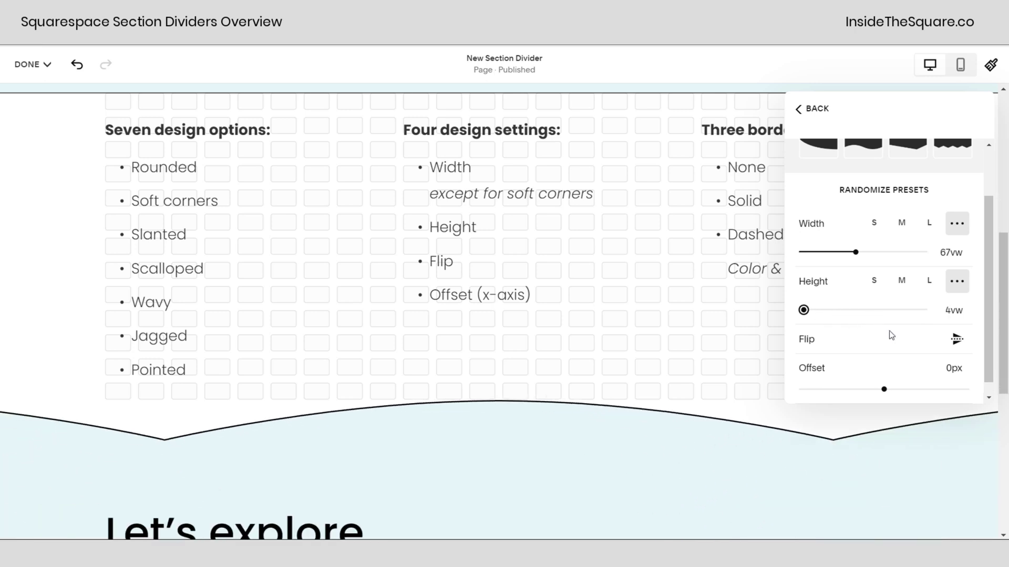
pyautogui.click(952, 342)
pyautogui.click(952, 342)
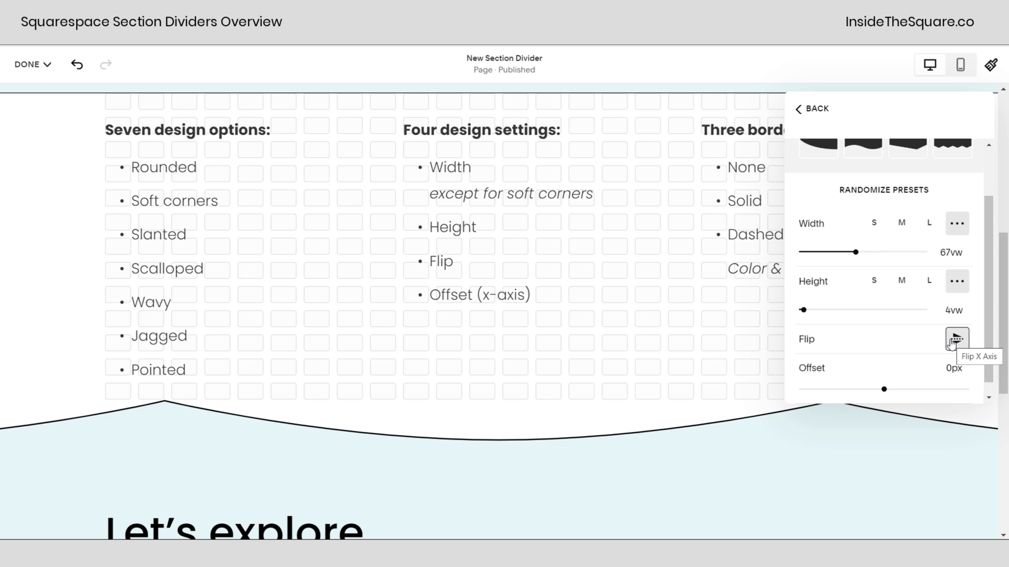
pyautogui.click(953, 342)
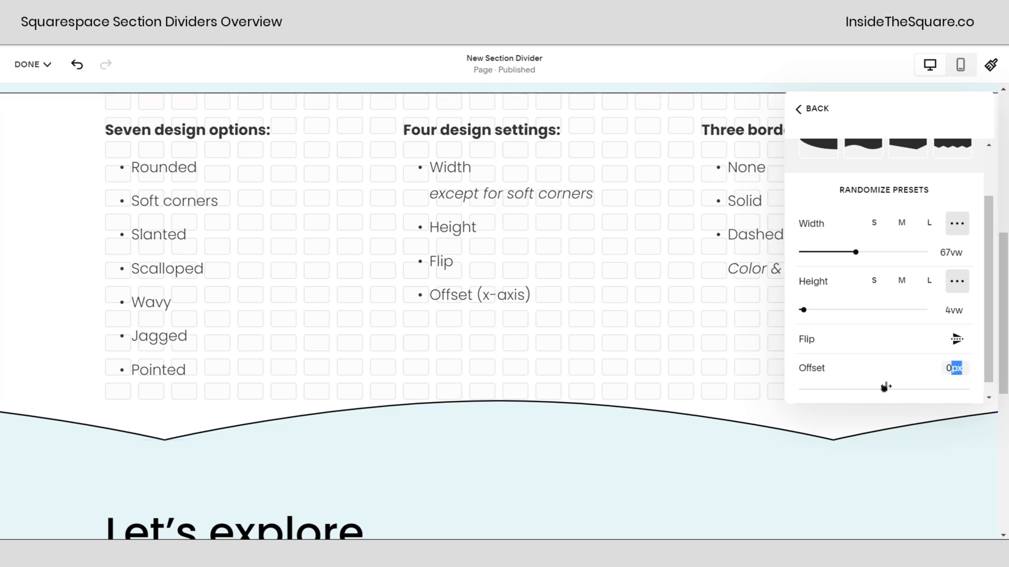
pyautogui.moveTo(884, 389)
pyautogui.mouseDown()
pyautogui.moveTo(826, 389)
pyautogui.moveTo(936, 389)
pyautogui.moveTo(880, 389)
pyautogui.mouseUp()
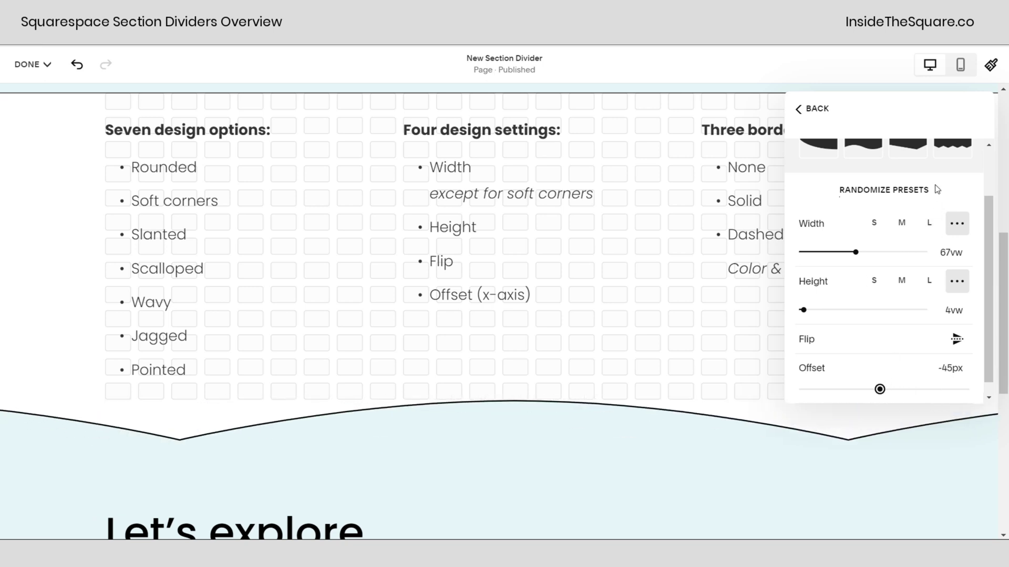
pyautogui.scroll(2, 937, 189)
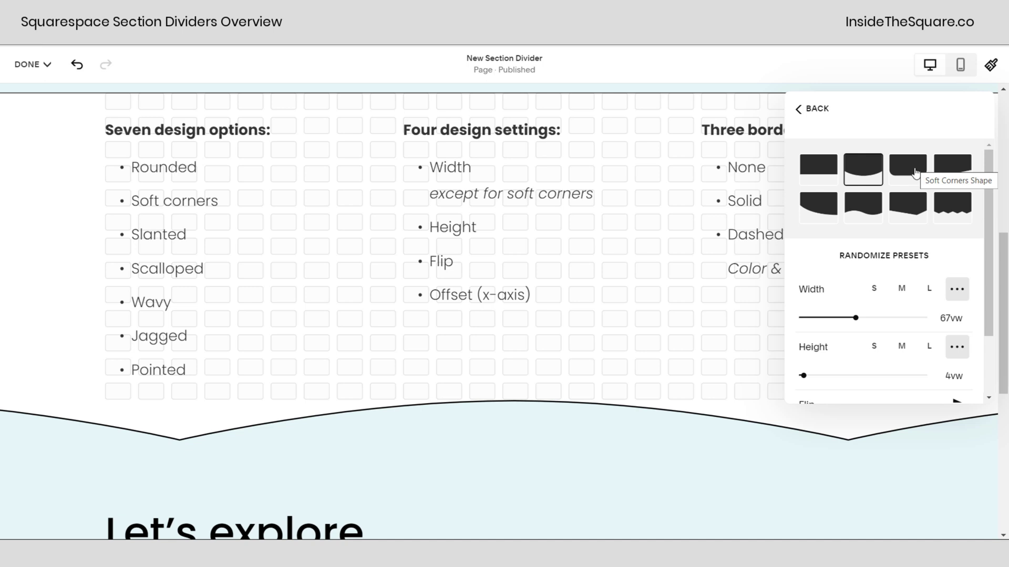
# Step: Use the Soft Corners preset, flipped, with its height reduced to 4vw
pyautogui.click(917, 177)
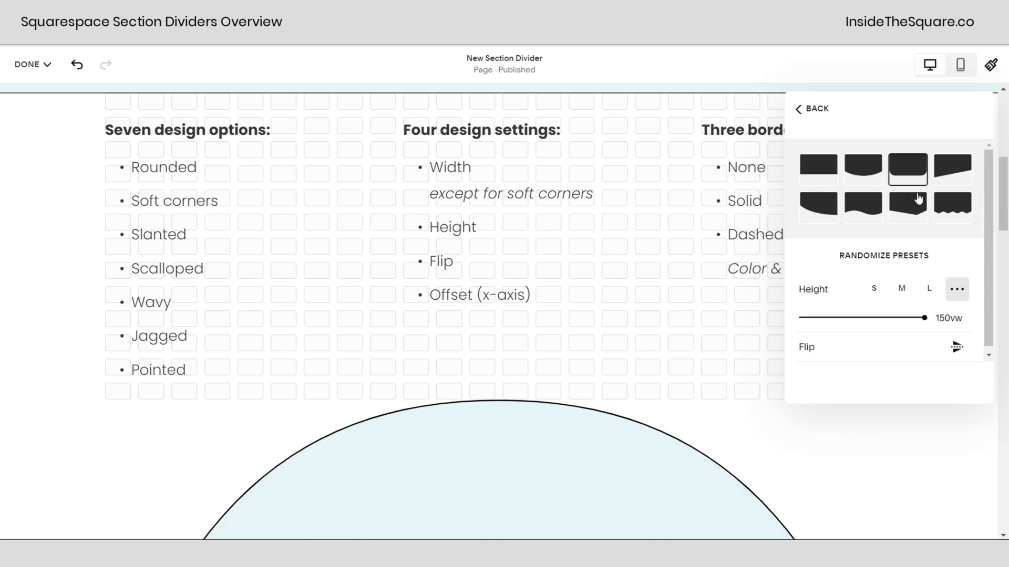
pyautogui.click(813, 318)
pyautogui.click(958, 347)
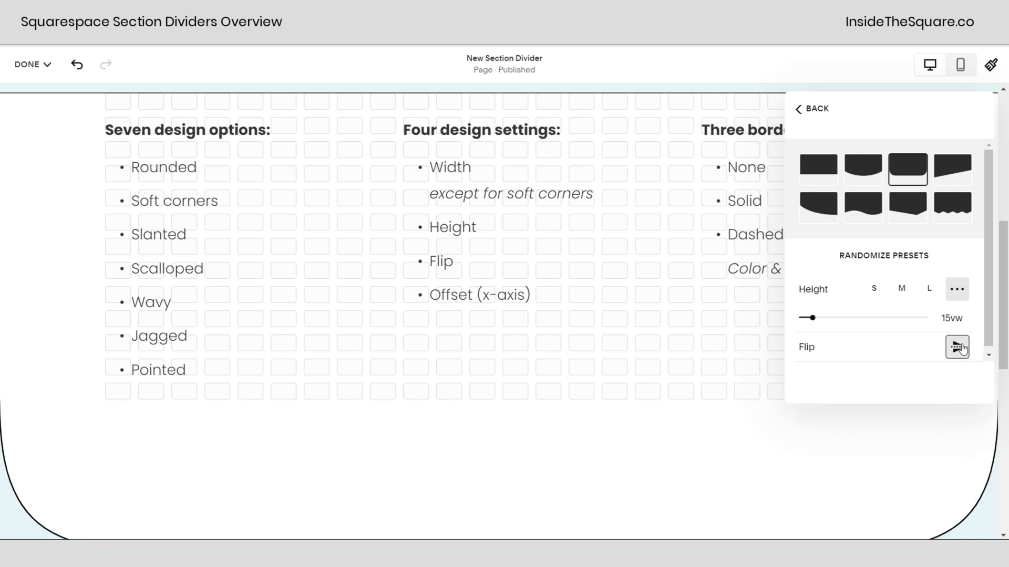
pyautogui.click(805, 319)
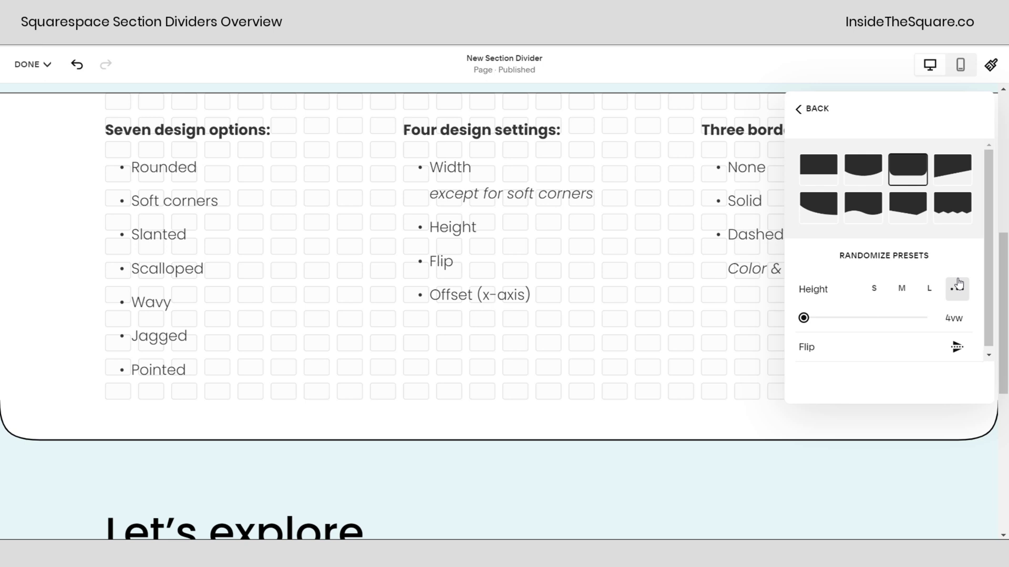
# Step: Try the pointed shape, then choose the sweeping curve preset instead
pyautogui.click(957, 213)
pyautogui.scroll(-2, 905, 284)
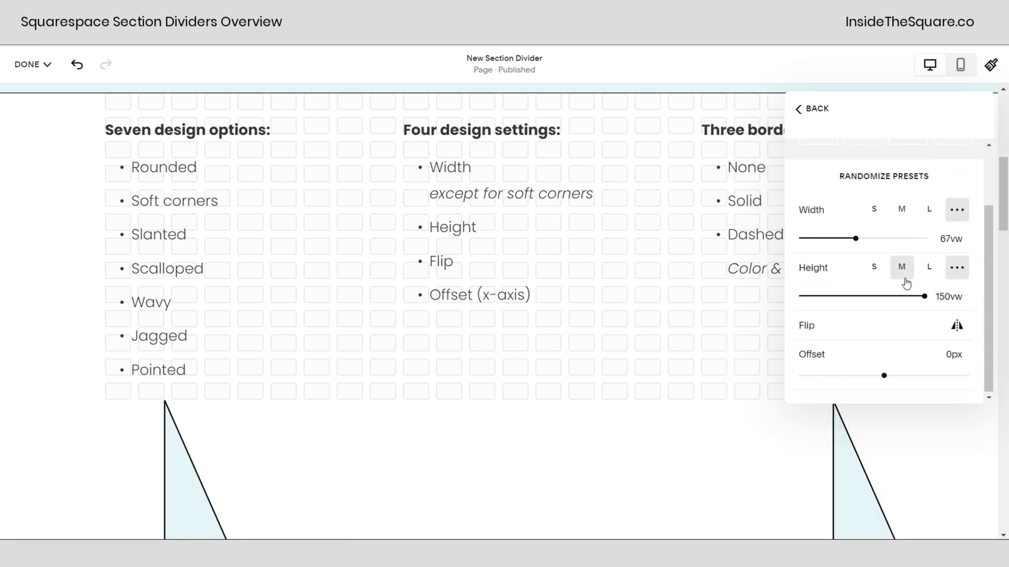
pyautogui.scroll(3, 847, 238)
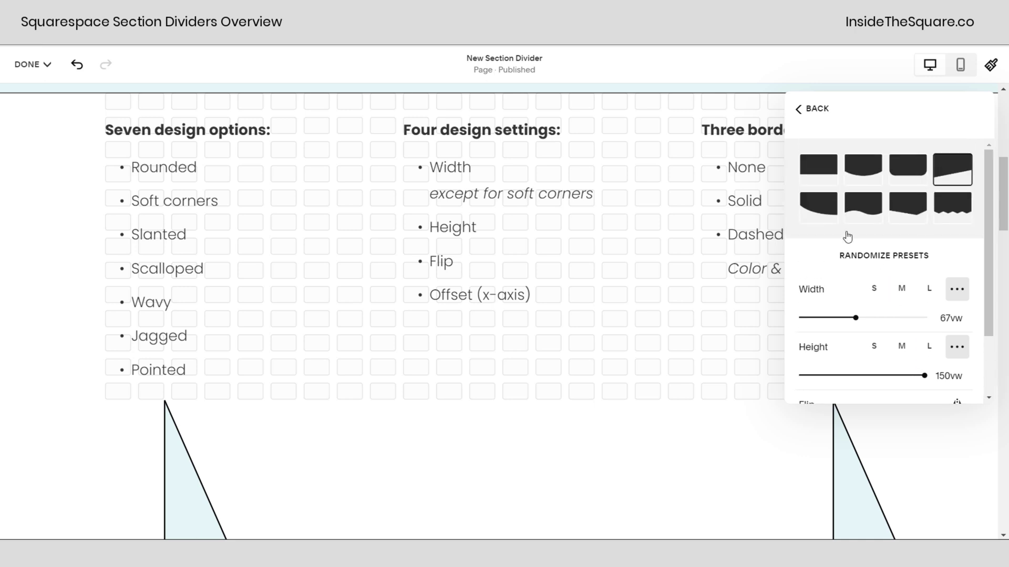
pyautogui.click(823, 210)
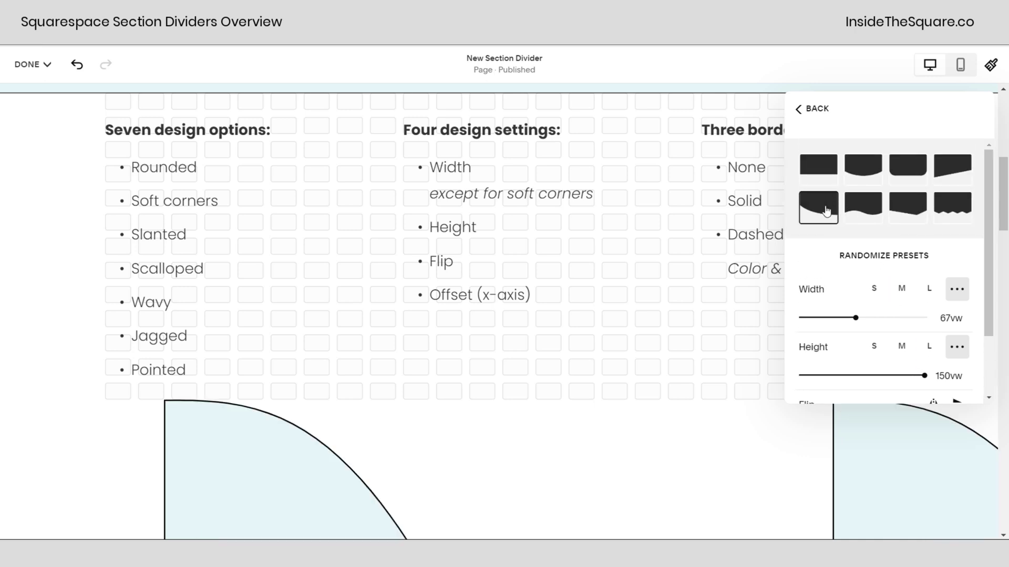
pyautogui.scroll(-2, 671, 440)
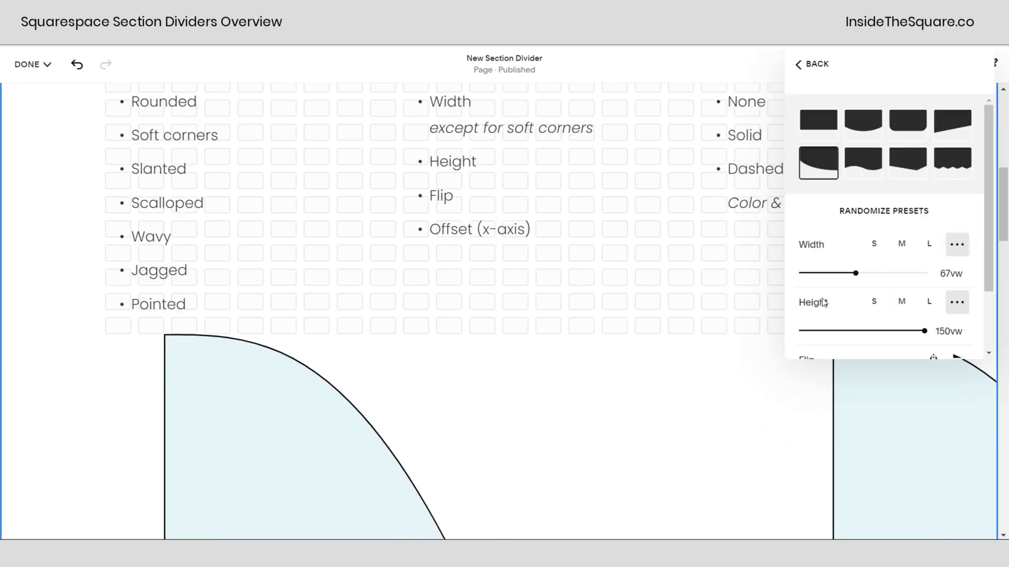
pyautogui.scroll(-2, 831, 337)
# Step: Set the curve to 10vw height and 111vw width, and flip it on the x-axis
pyautogui.click(813, 266)
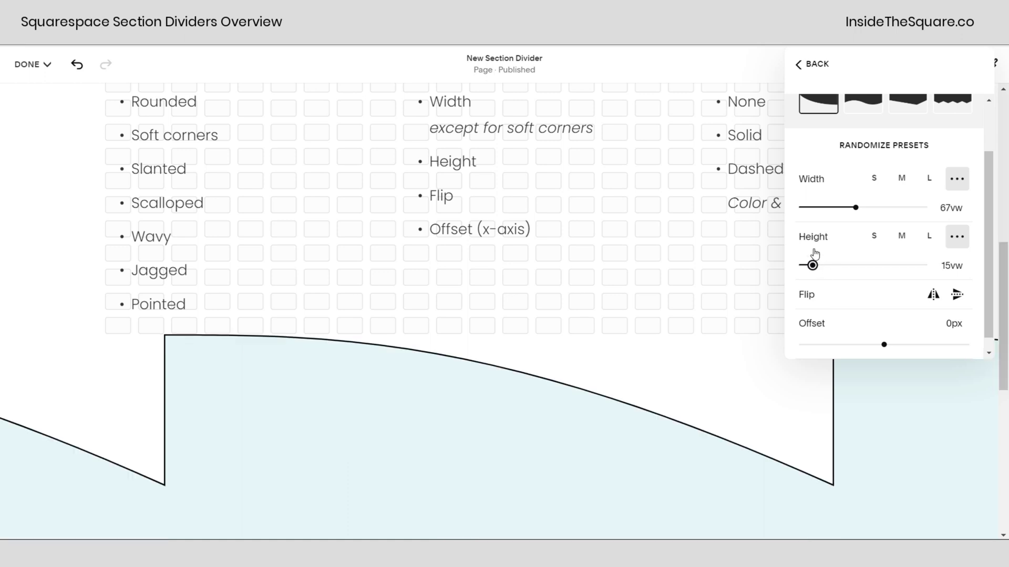
pyautogui.moveTo(852, 208); pyautogui.dragTo(891, 207)
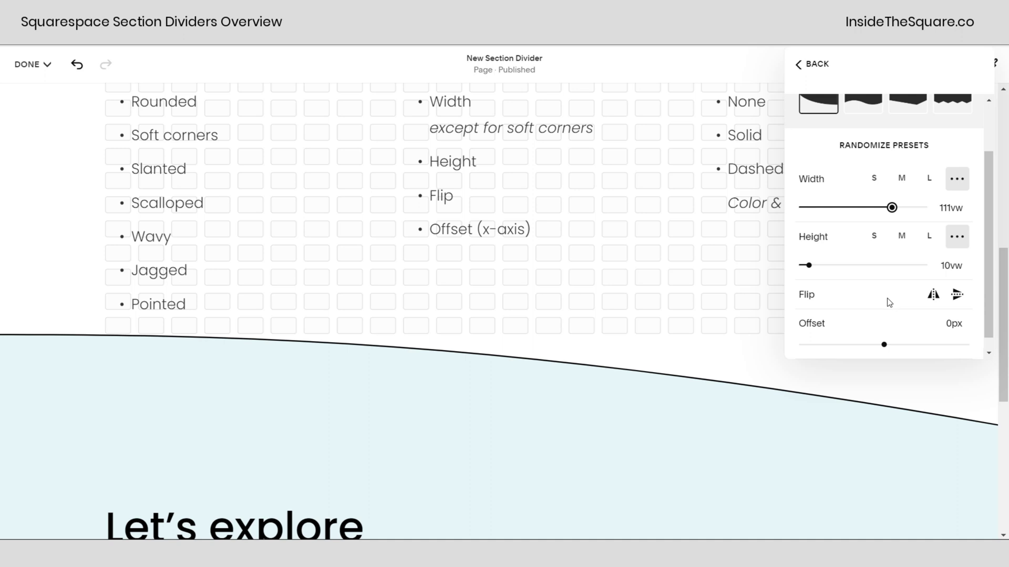
pyautogui.click(933, 296)
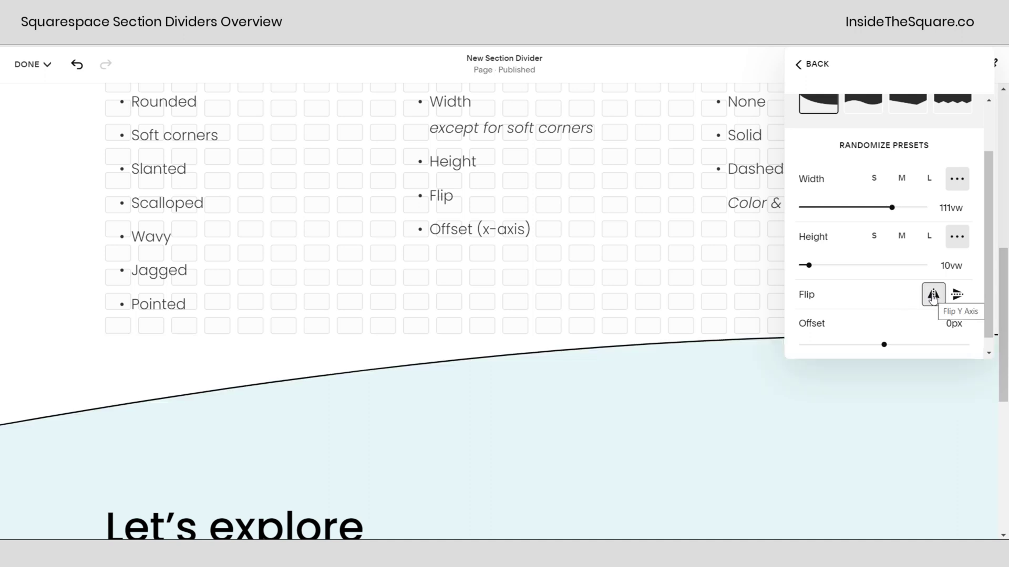
pyautogui.click(957, 294)
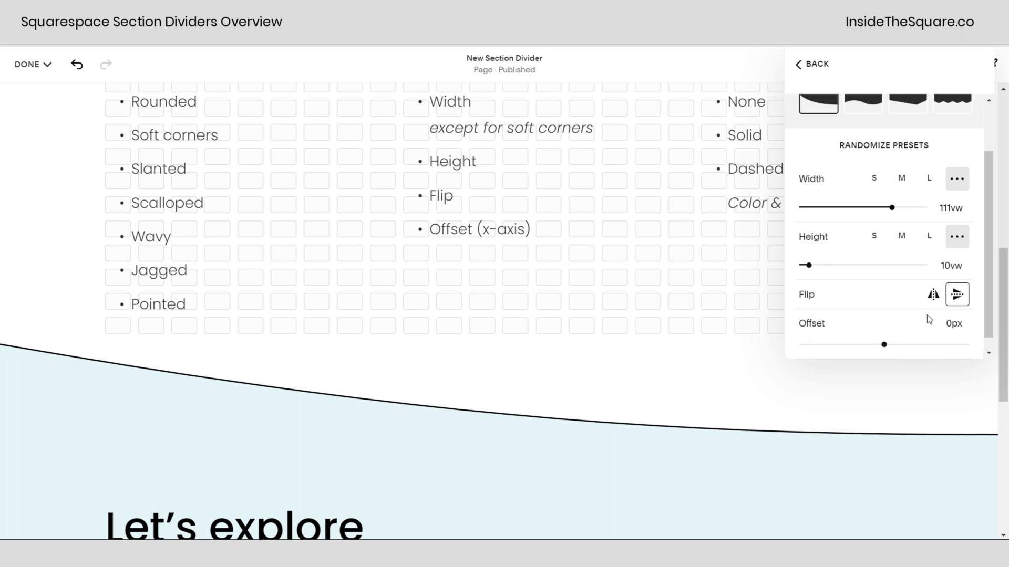
pyautogui.scroll(2, 932, 335)
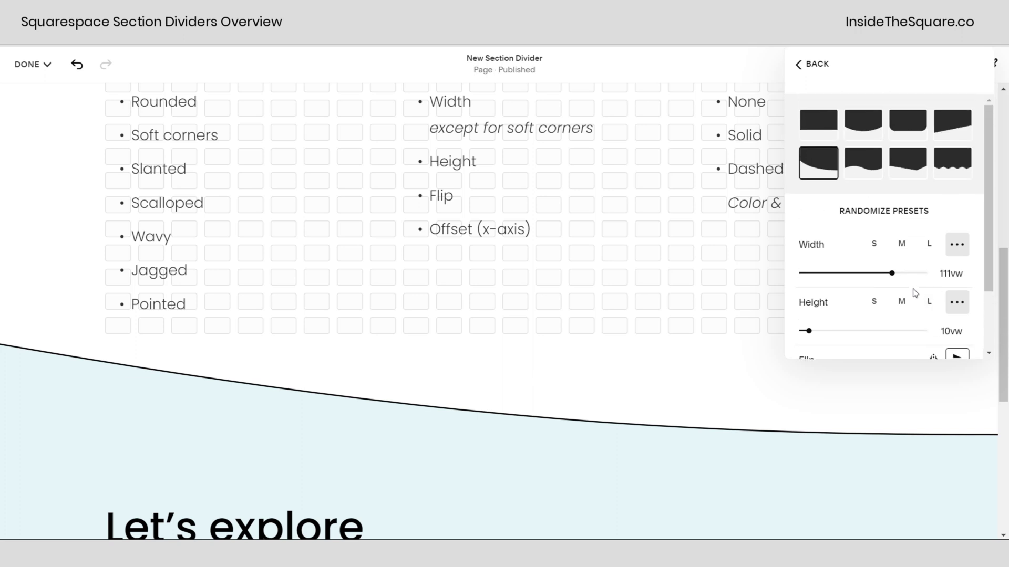
# Step: Try the pointed and spiked shapes, narrowing the spikes to 19vw and flattening them into a low zigzag
pyautogui.click(900, 175)
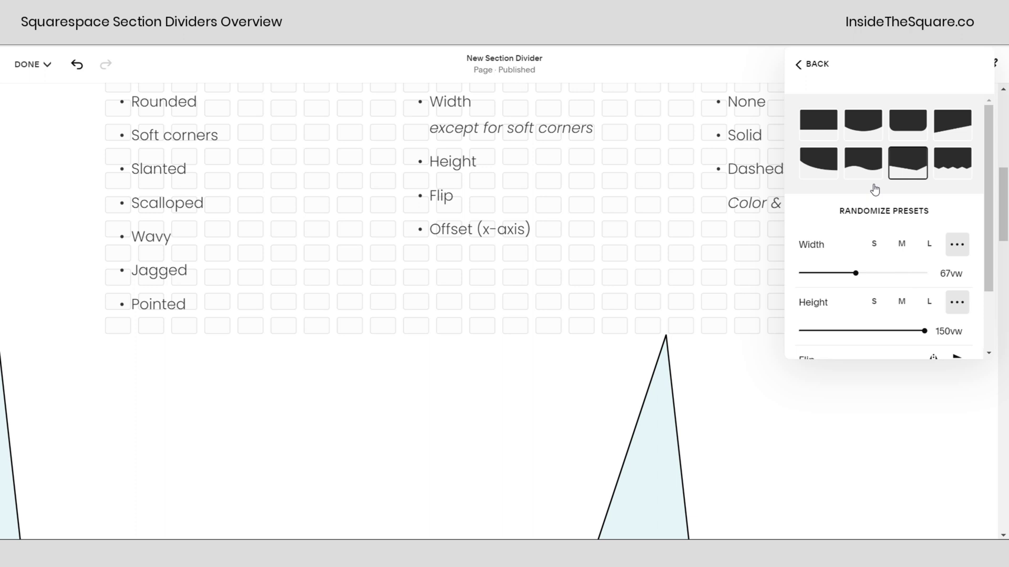
pyautogui.click(828, 332)
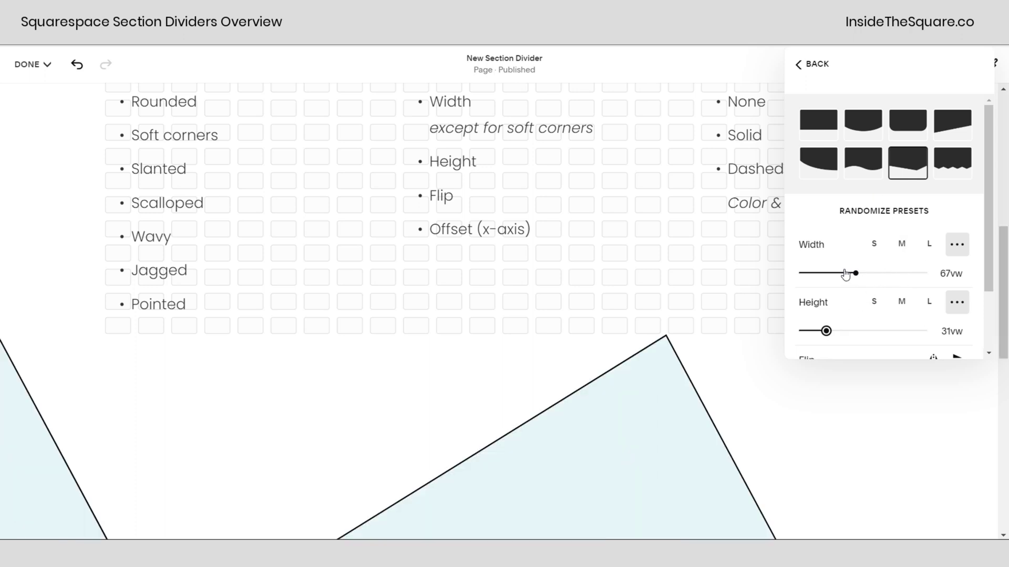
pyautogui.click(828, 273)
pyautogui.click(945, 171)
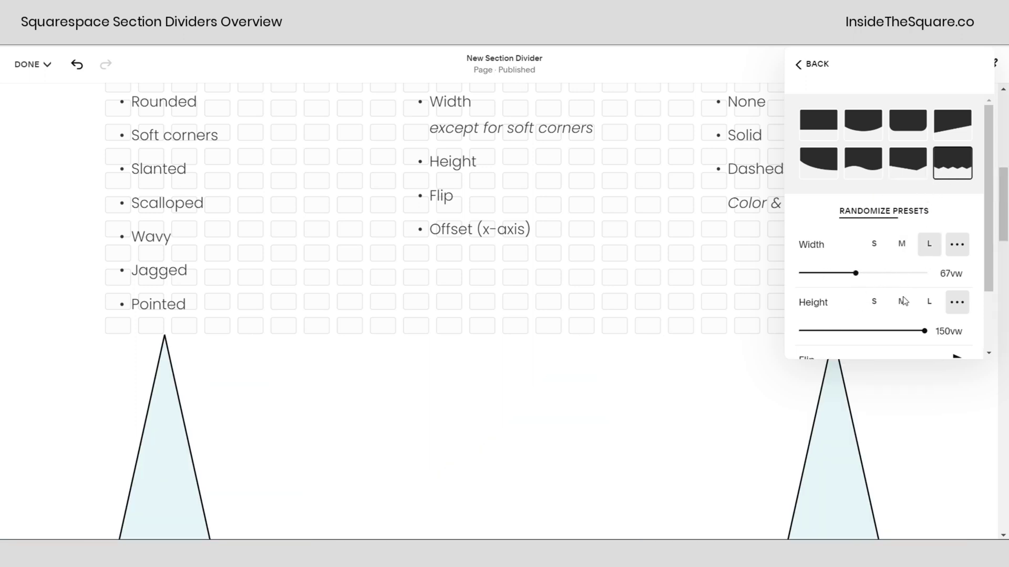
pyautogui.click(817, 275)
pyautogui.click(830, 333)
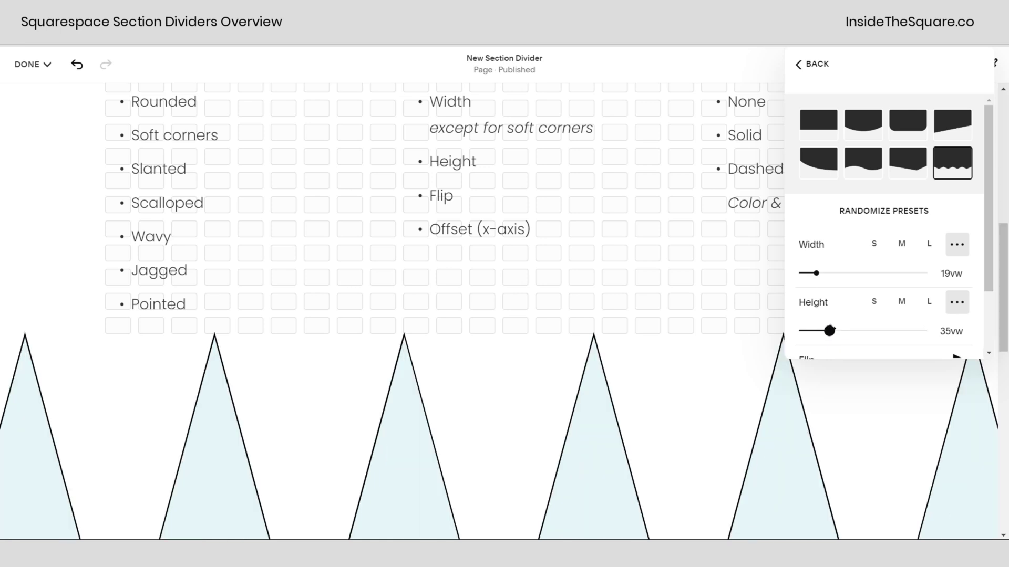
pyautogui.moveTo(828, 332); pyautogui.dragTo(808, 331)
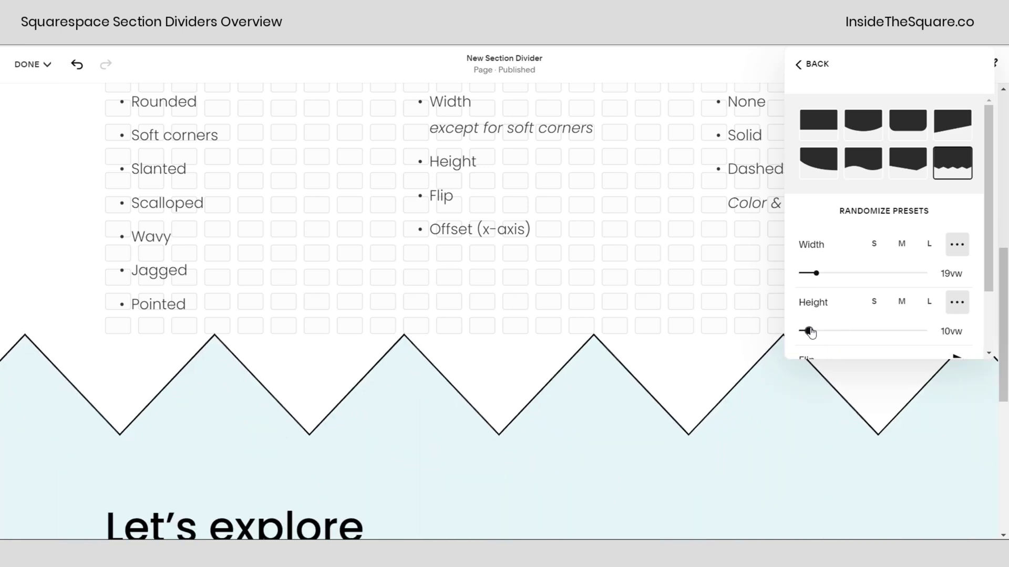
# Step: Randomize the width and height presets, then close the divider design settings
pyautogui.click(915, 218)
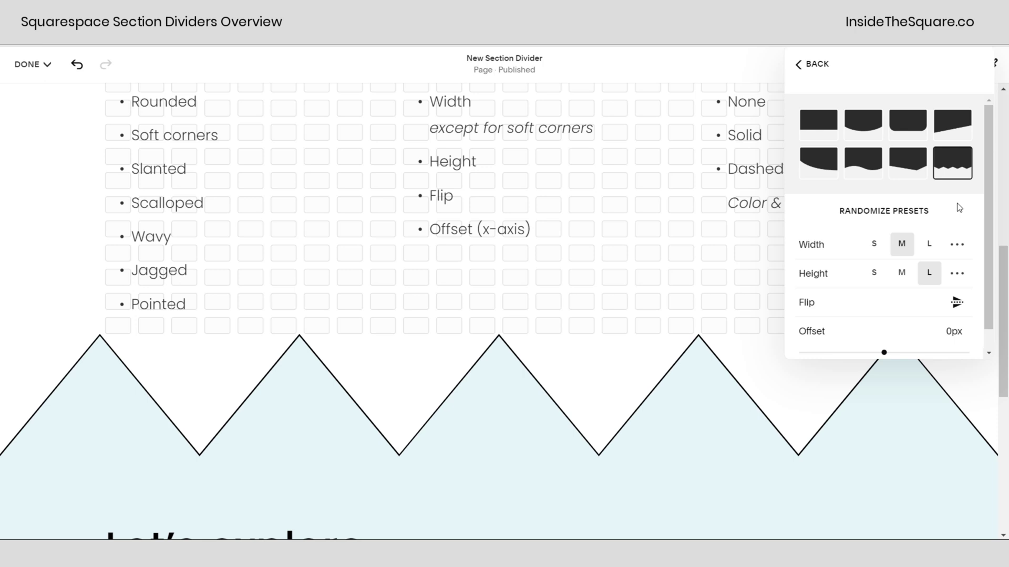
pyautogui.click(750, 276)
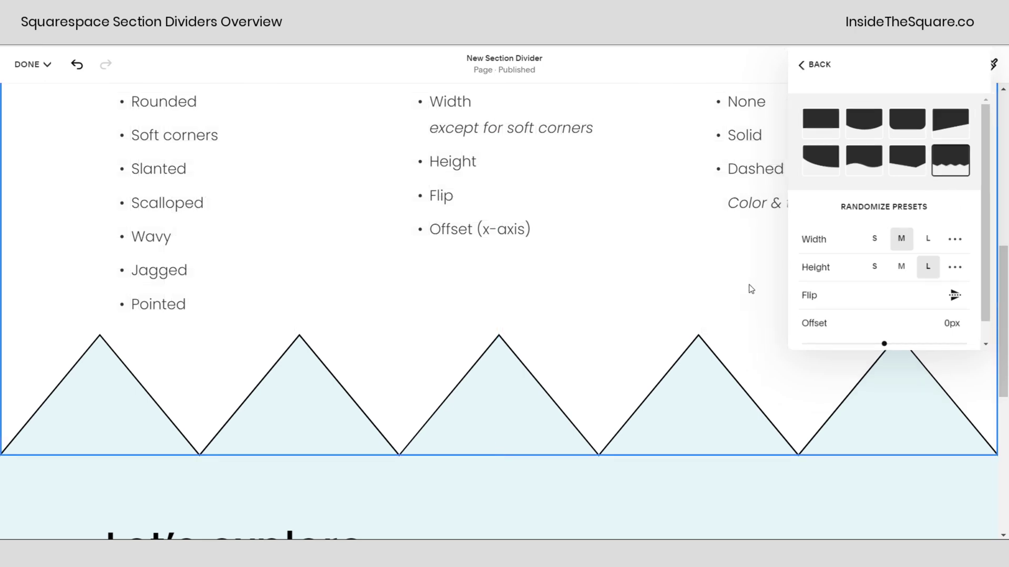
pyautogui.scroll(1, 750, 279)
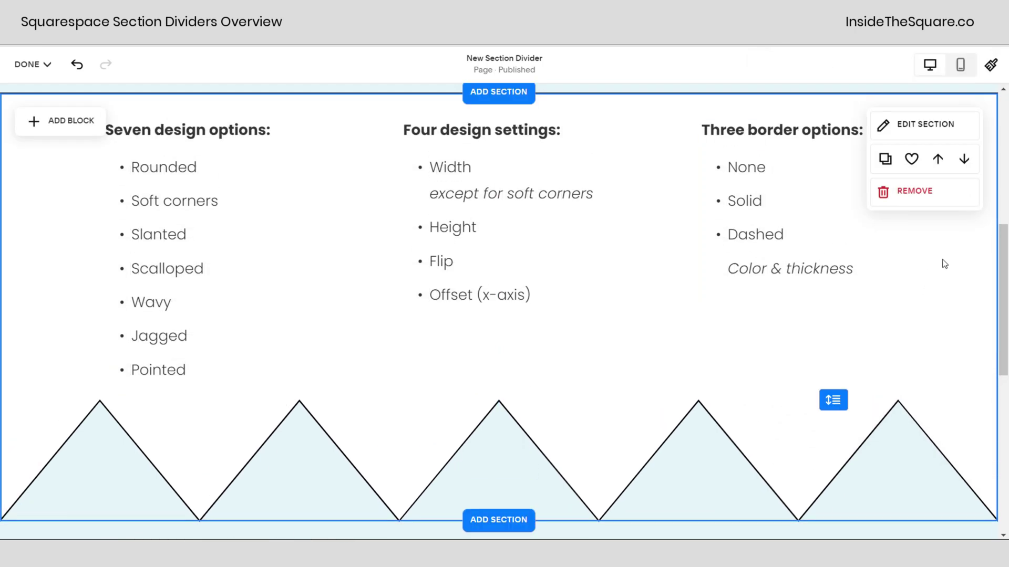
# Step: In the section settings, turn the Divider off and on again and reopen its shape presets
pyautogui.click(932, 134)
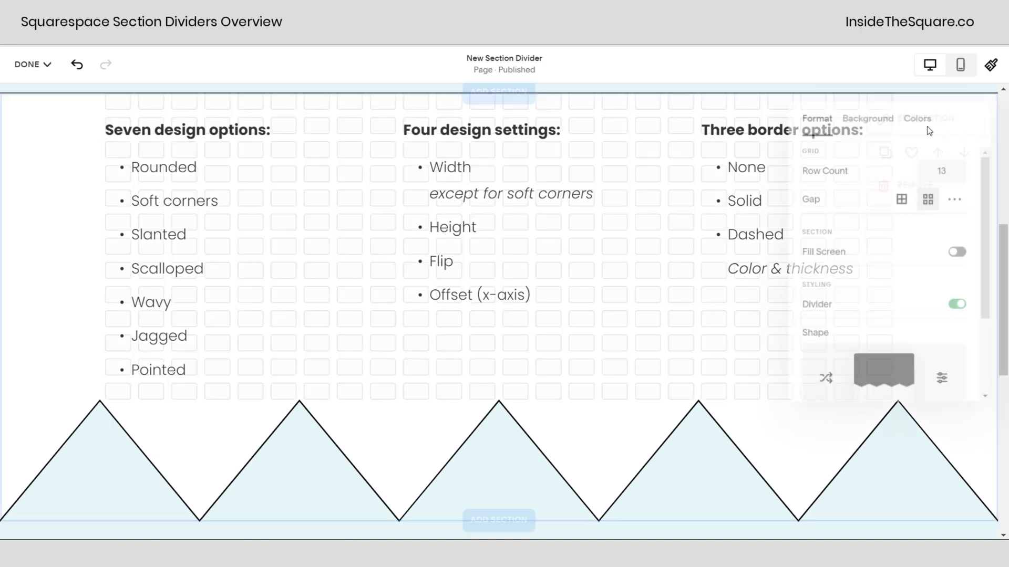
pyautogui.click(958, 303)
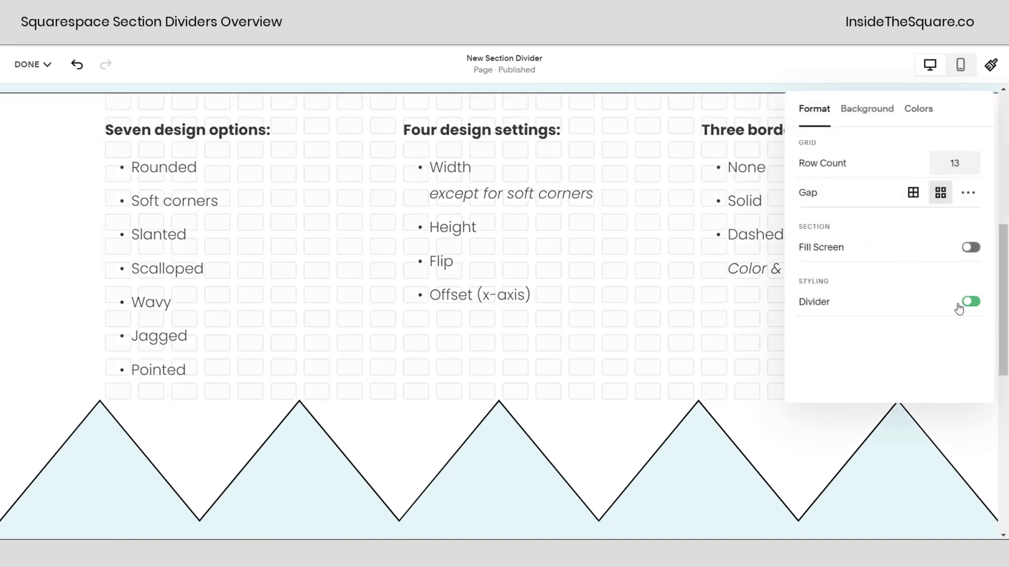
pyautogui.click(972, 304)
pyautogui.scroll(-1, 888, 252)
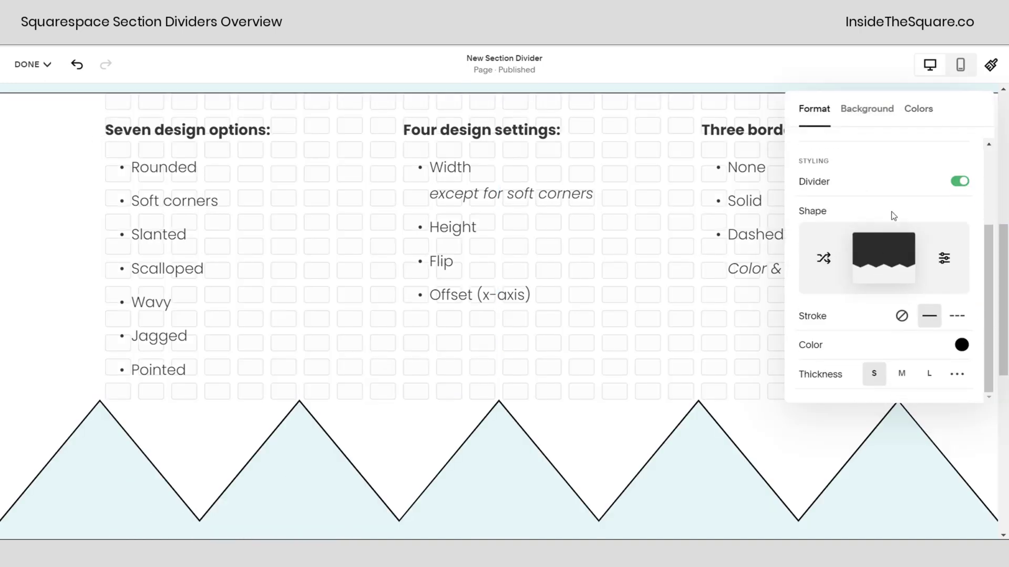
pyautogui.click(882, 239)
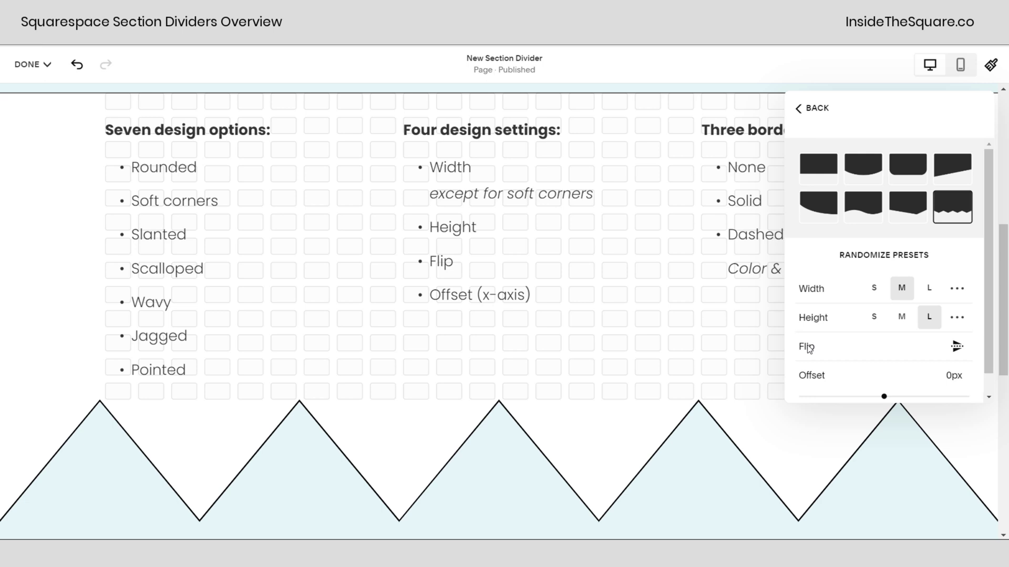
# Step: Change the divider Stroke from None to Solid, ending on Dashed
pyautogui.click(814, 110)
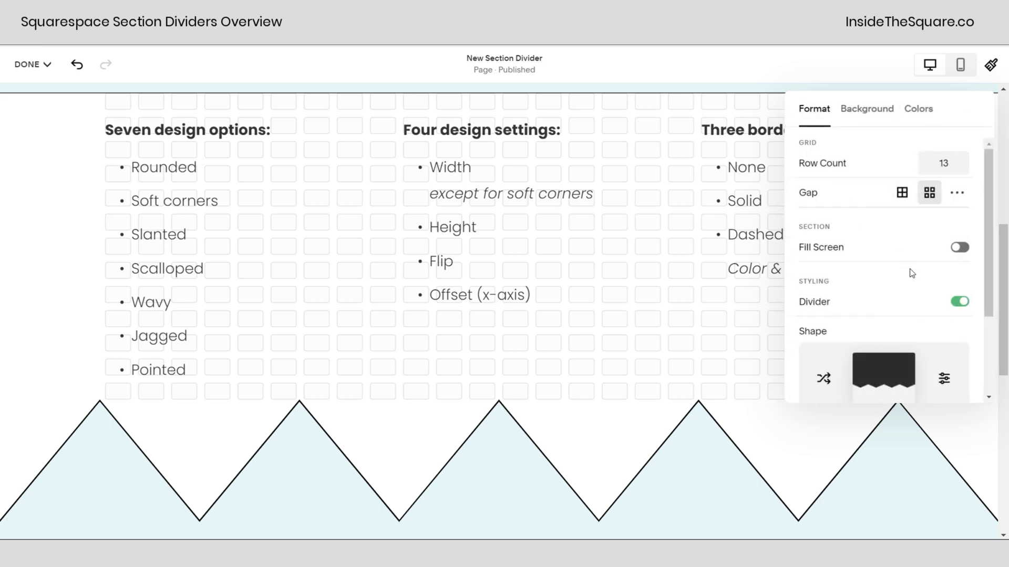
pyautogui.scroll(-2, 911, 273)
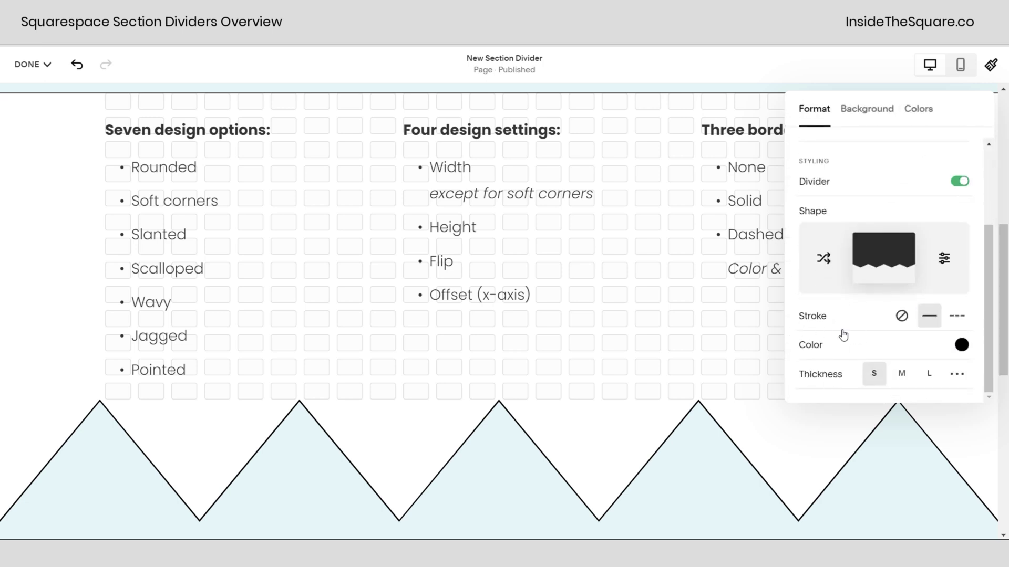
pyautogui.click(901, 317)
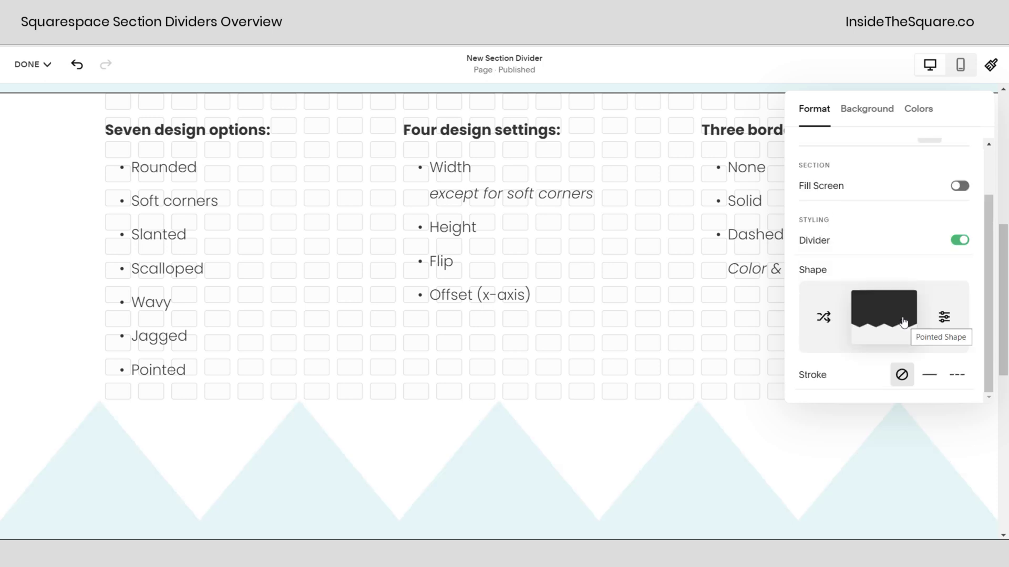
pyautogui.click(929, 379)
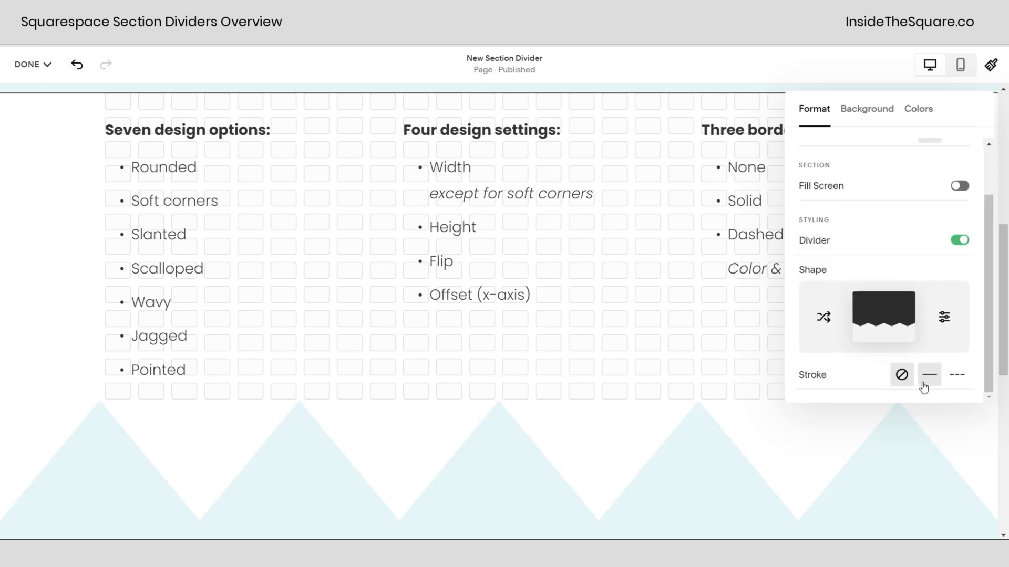
pyautogui.scroll(-1, 959, 368)
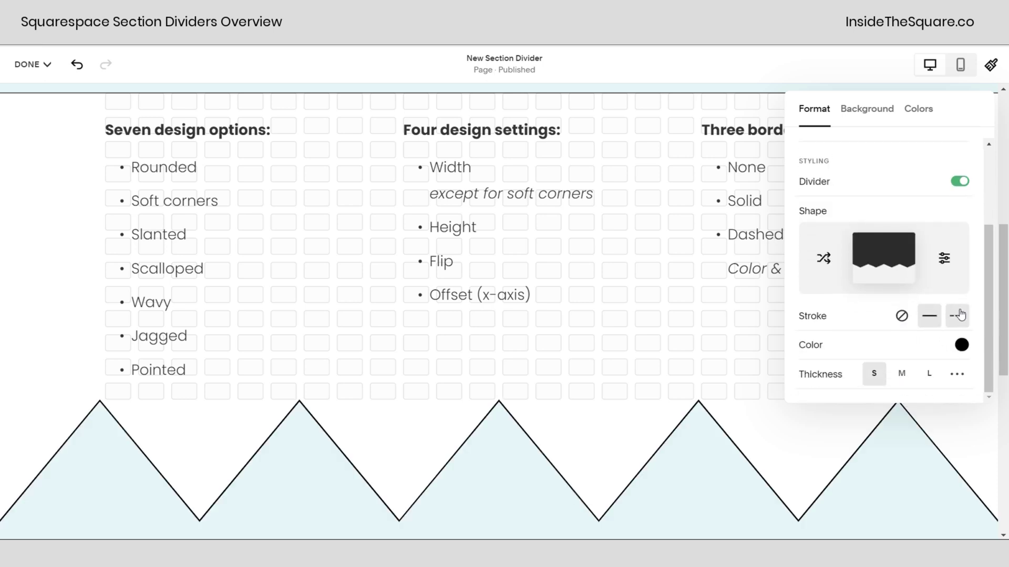
pyautogui.click(958, 319)
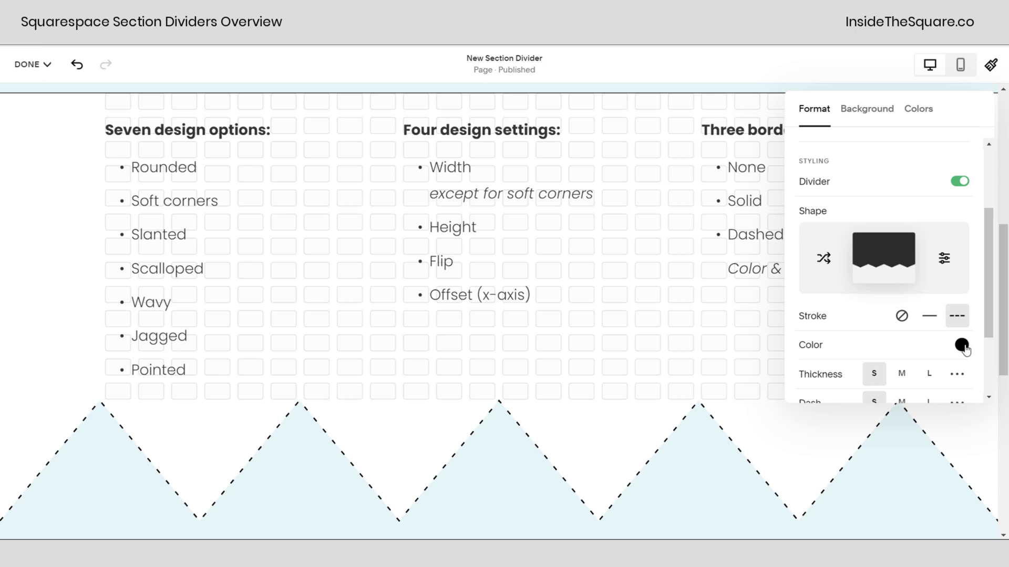
# Step: Set the stroke colour to a custom purple, RGB 160, 59, 176
pyautogui.click(962, 345)
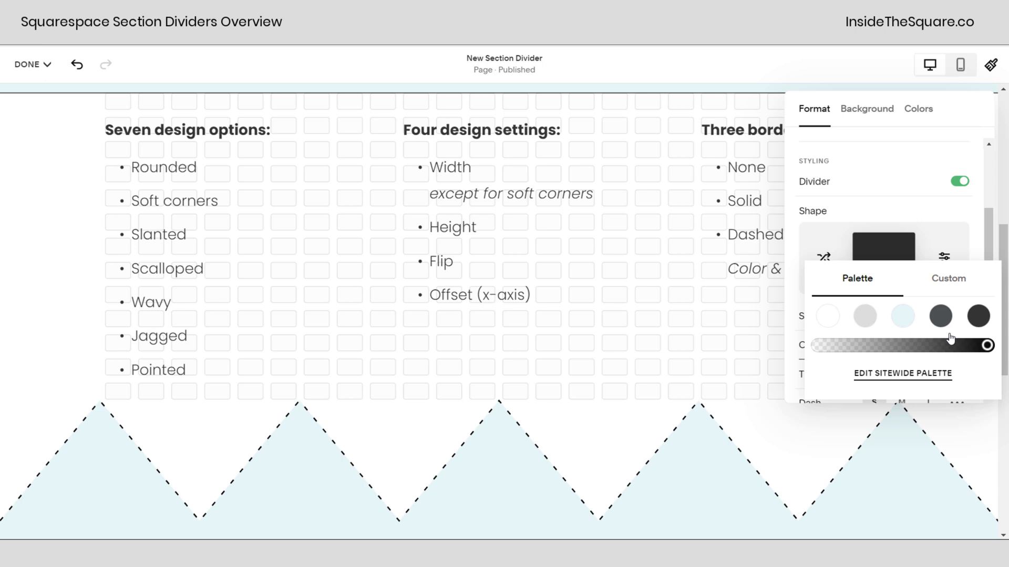
pyautogui.click(954, 290)
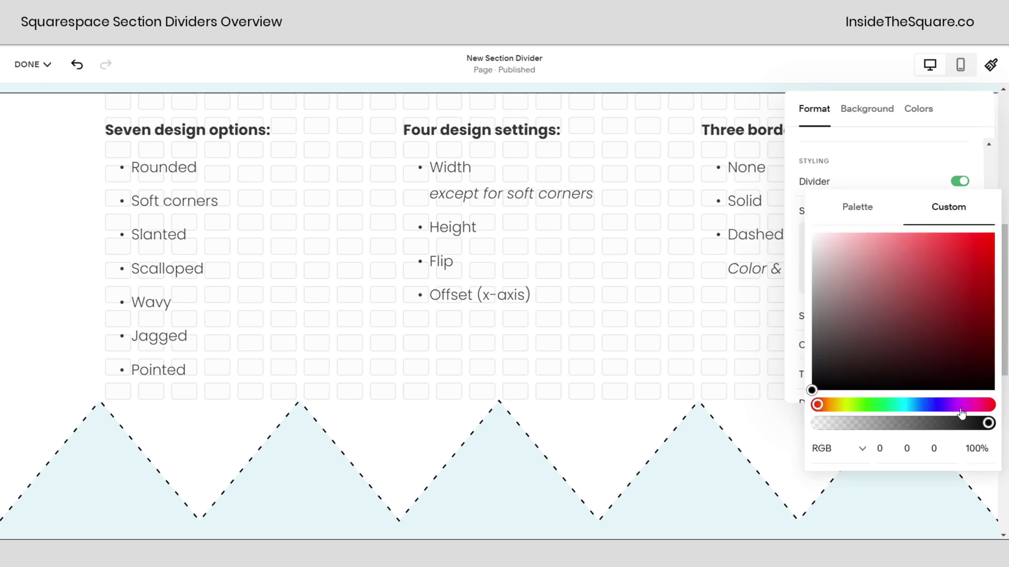
pyautogui.click(957, 404)
pyautogui.click(933, 282)
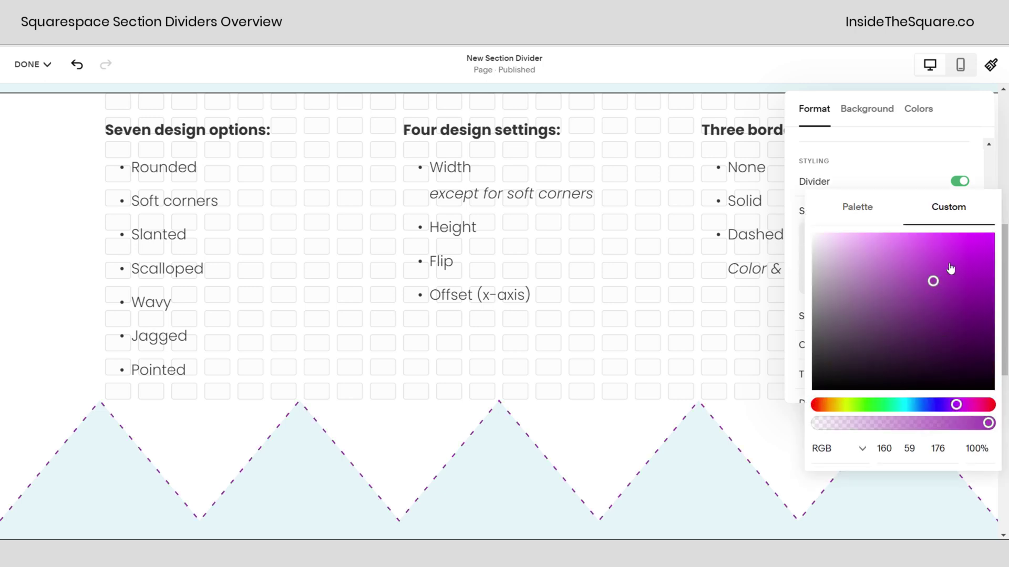
pyautogui.click(860, 450)
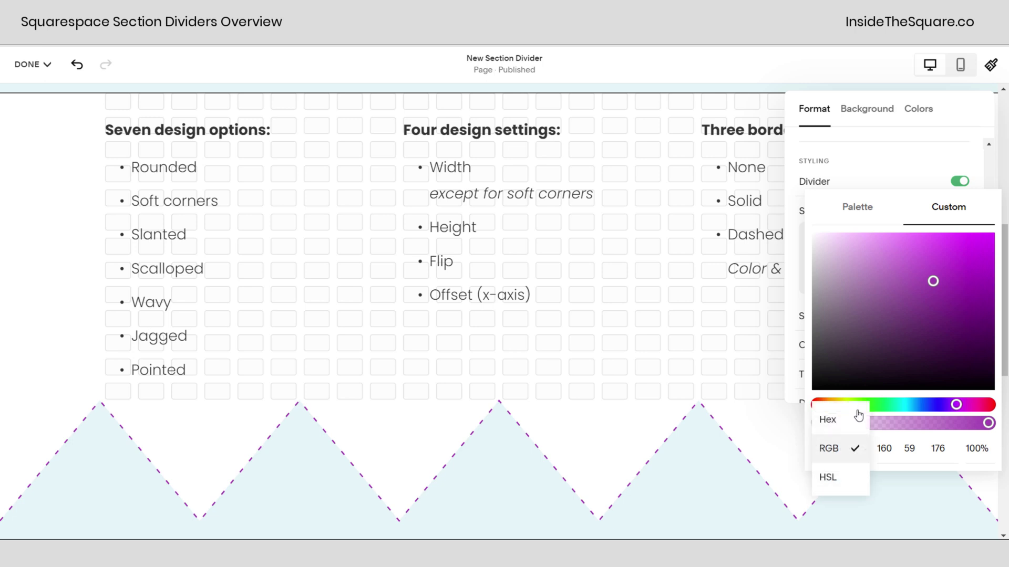
pyautogui.click(978, 176)
pyautogui.scroll(-3, 946, 319)
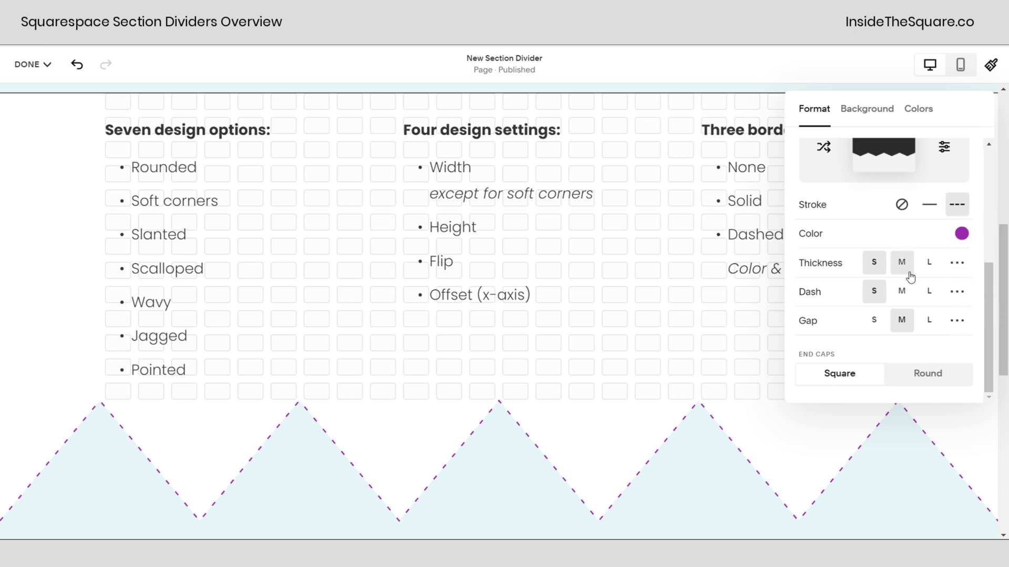
# Step: Set the divider's dash length to a custom 19px
pyautogui.click(954, 292)
pyautogui.click(934, 294)
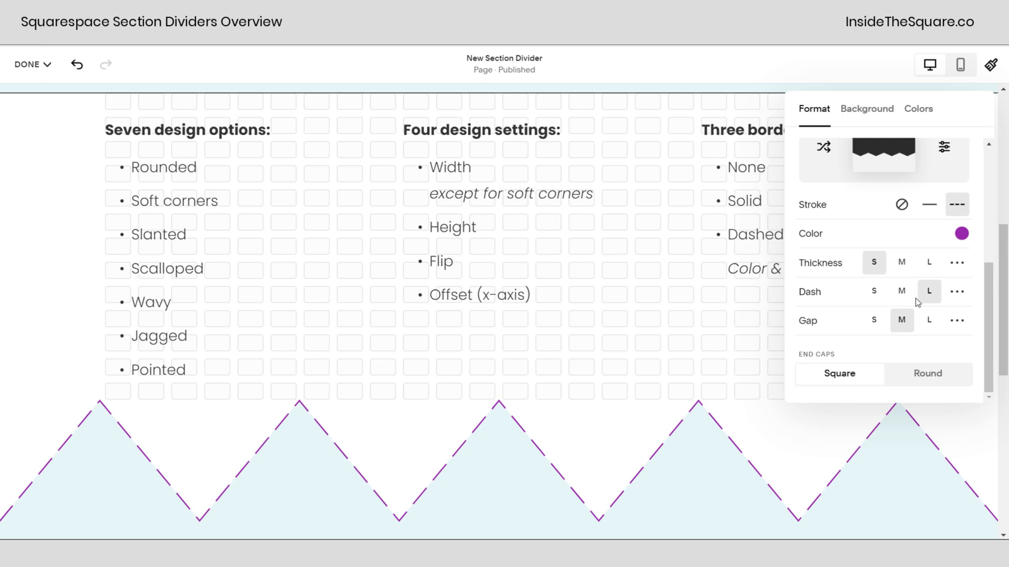
pyautogui.click(902, 292)
pyautogui.click(960, 292)
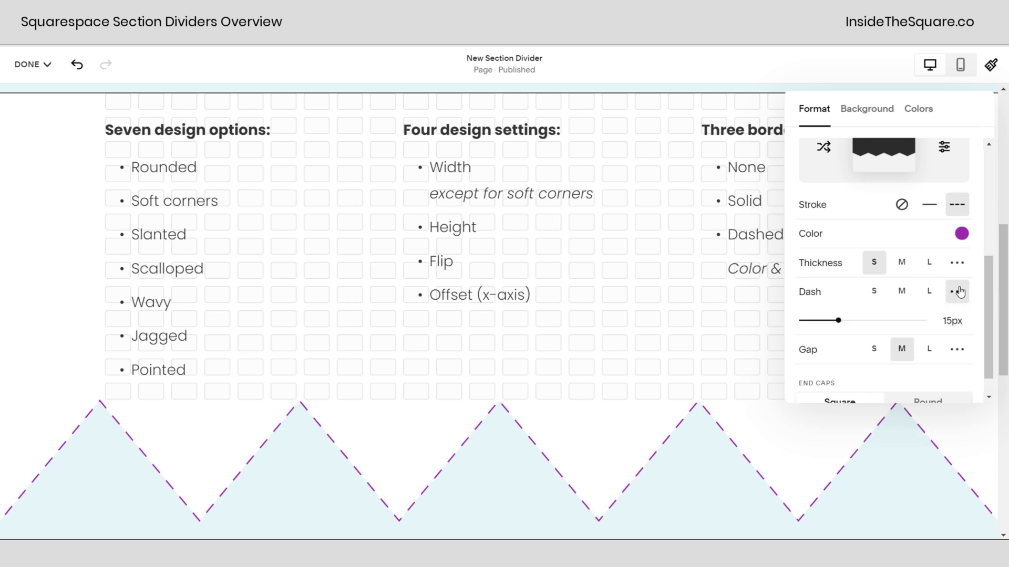
pyautogui.moveTo(857, 319)
pyautogui.mouseDown()
pyautogui.moveTo(885, 320)
pyautogui.moveTo(847, 320)
pyautogui.mouseUp()
# Step: Set the gap between the purple dashes to L (large)
pyautogui.click(956, 358)
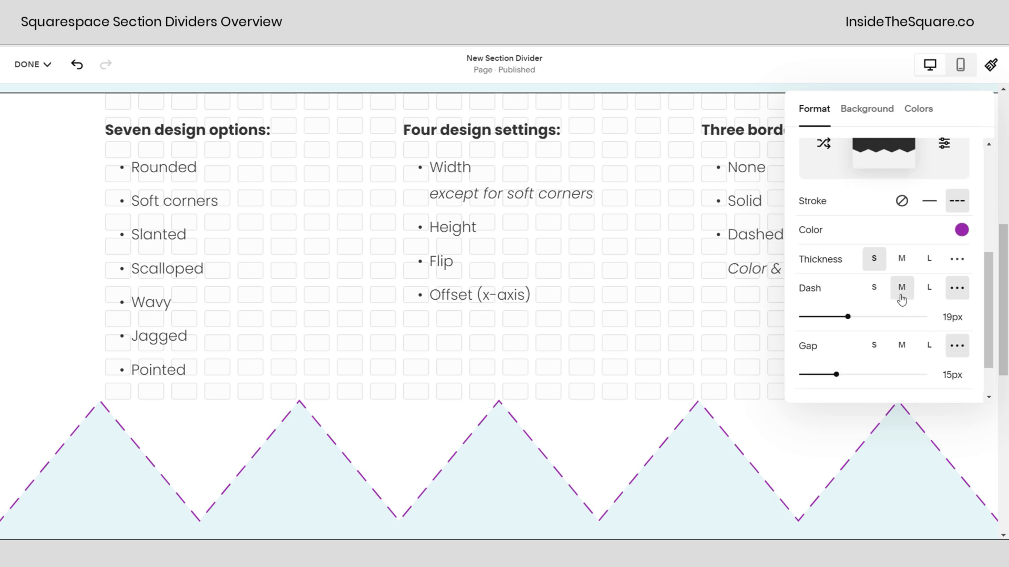
pyautogui.scroll(-1, 893, 305)
pyautogui.moveTo(821, 324); pyautogui.dragTo(808, 326)
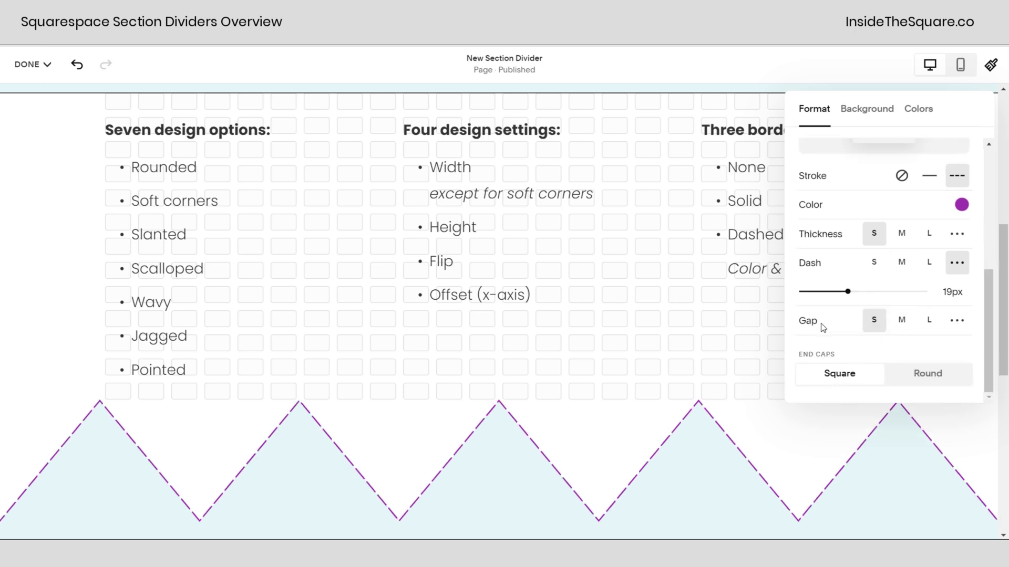
pyautogui.click(958, 321)
pyautogui.click(929, 322)
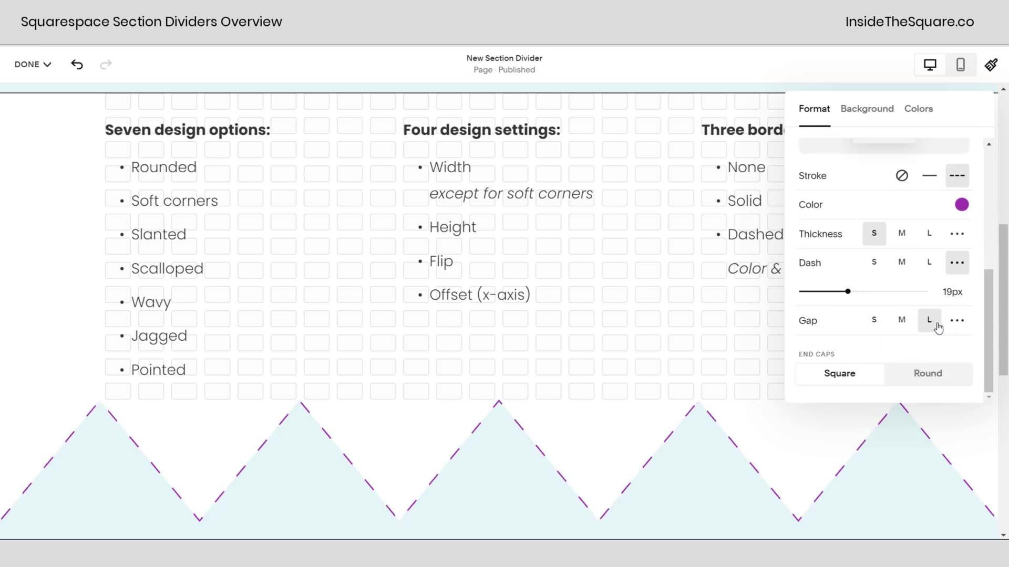
# Step: Make the purple stroke Solid and change the divider shape to the flat None preset
pyautogui.click(930, 178)
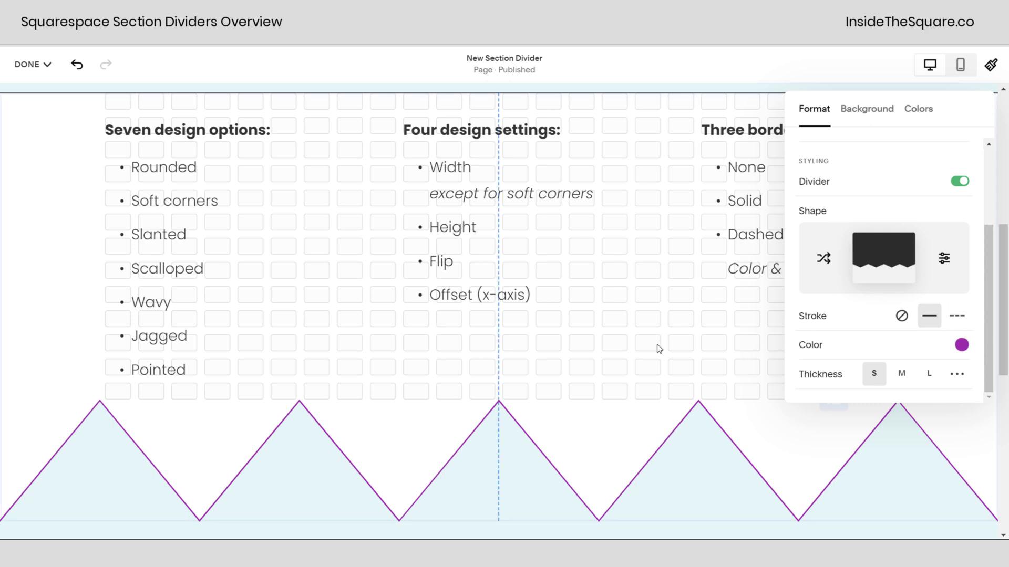
pyautogui.click(705, 299)
pyautogui.click(930, 119)
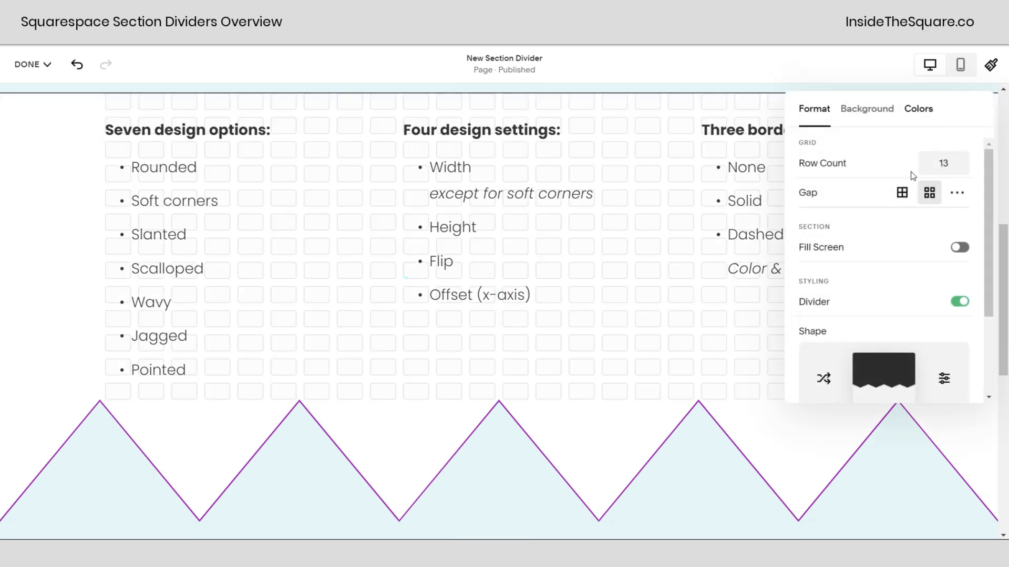
pyautogui.scroll(-3, 910, 280)
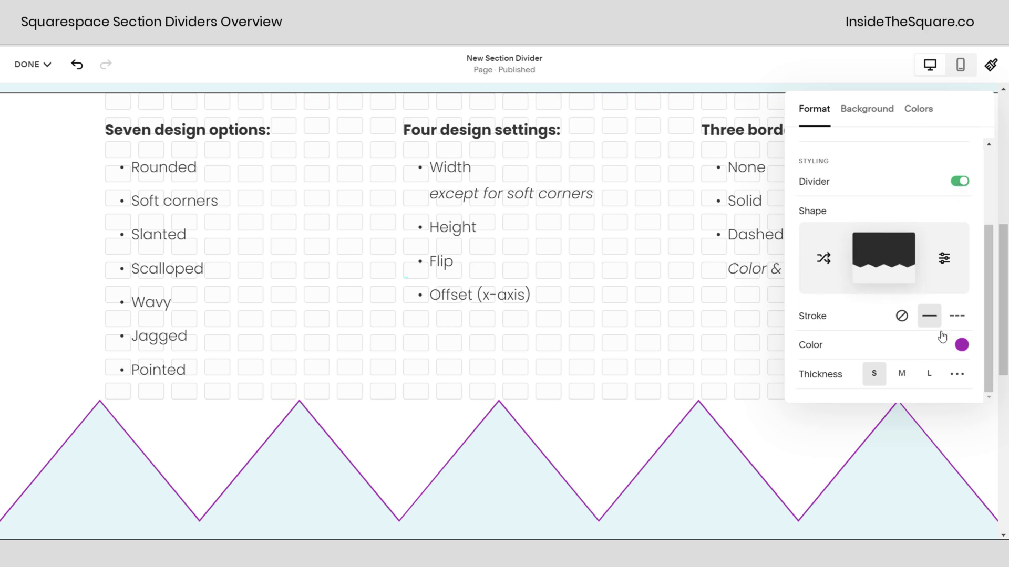
pyautogui.click(864, 266)
pyautogui.click(818, 169)
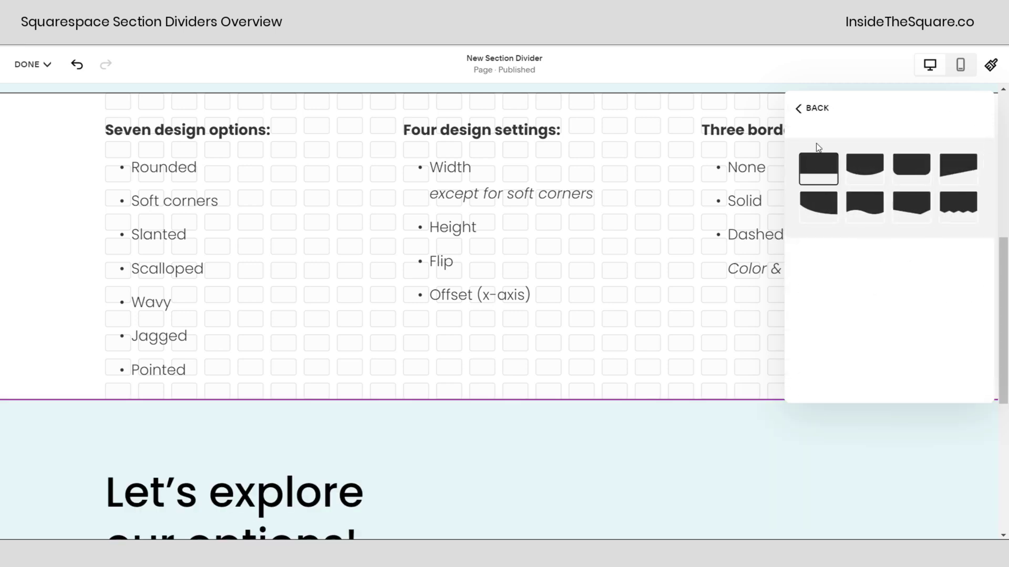
pyautogui.click(808, 107)
pyautogui.scroll(-3, 957, 351)
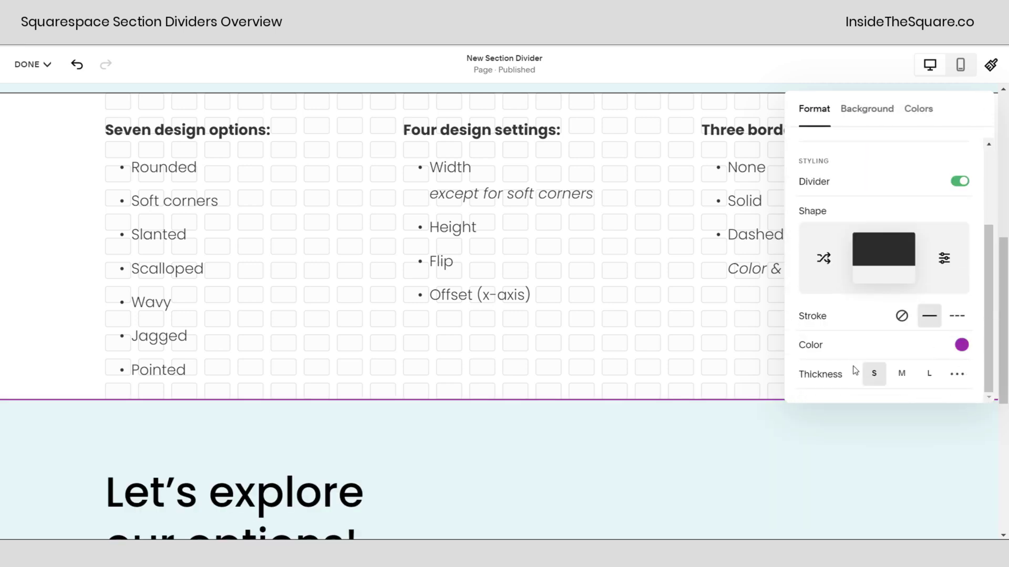